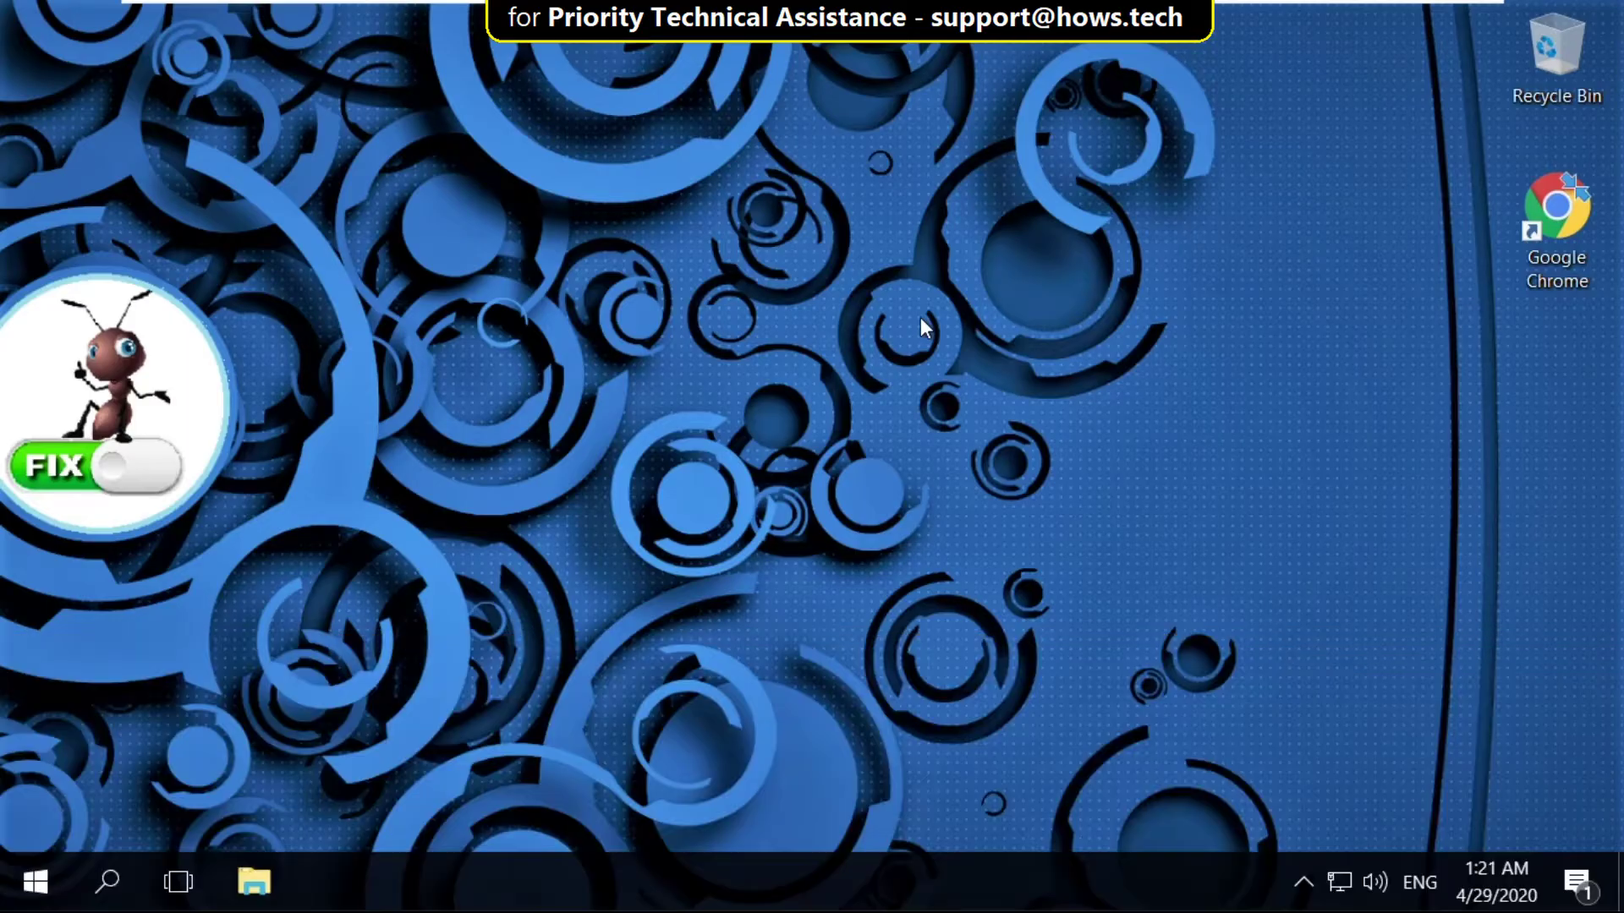
# Open the Win+X power user menu by right-clicking the Start button
pyautogui.click(36, 880)
pyautogui.rightClick(36, 881)
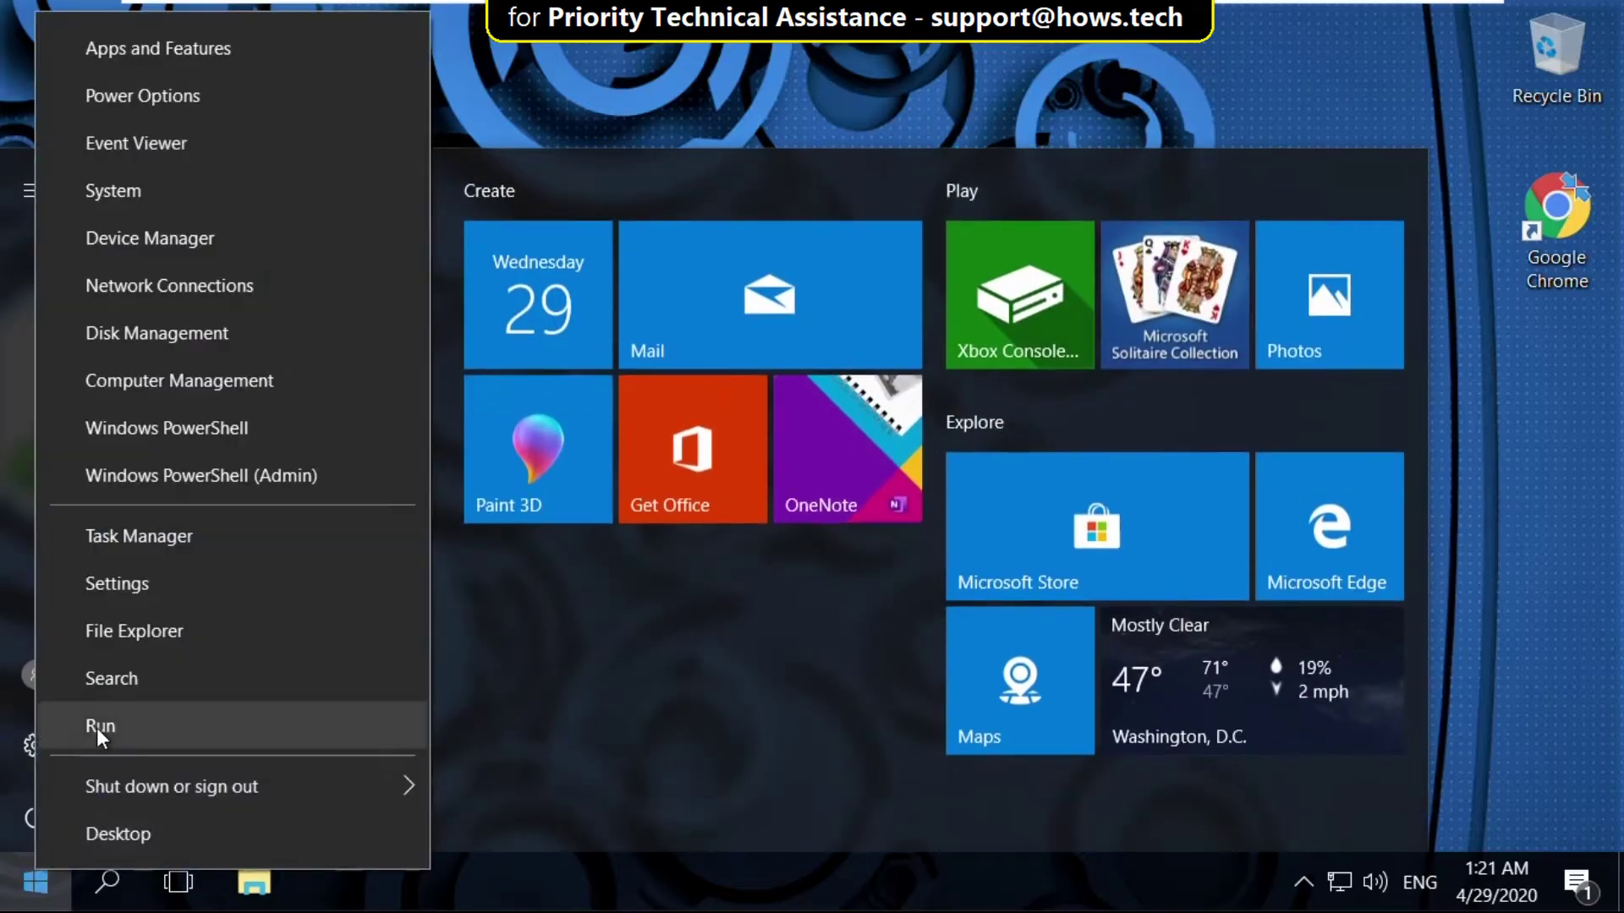
# Run sysdm.cpl and show the Advanced tab of System Properties
pyautogui.click(96, 727)
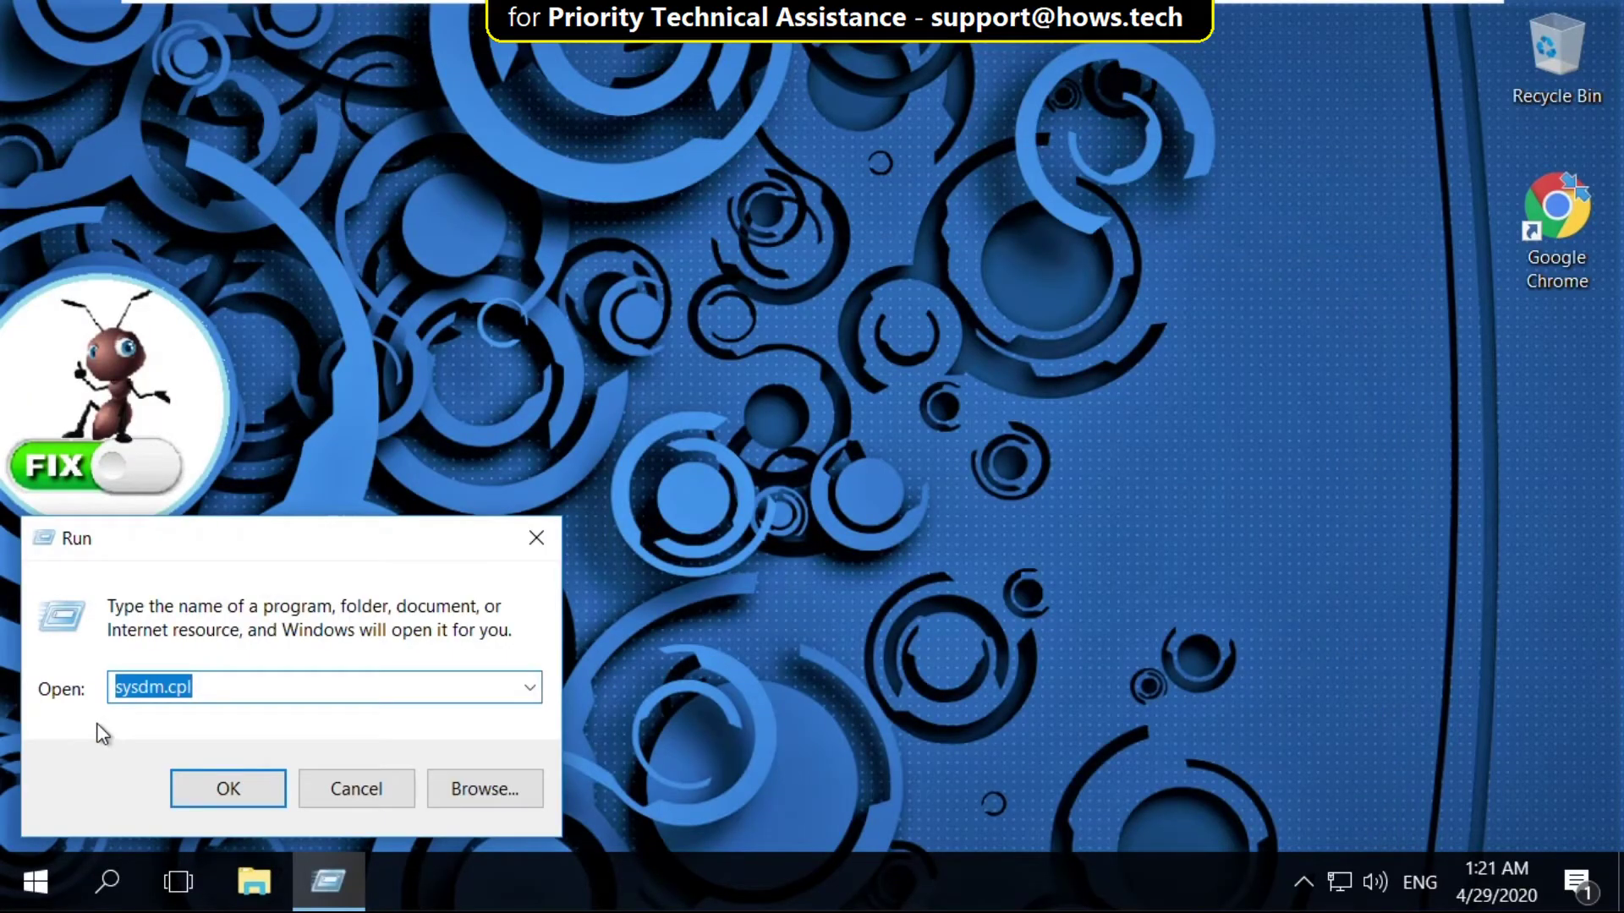
pyautogui.write('sysdm.cpl')
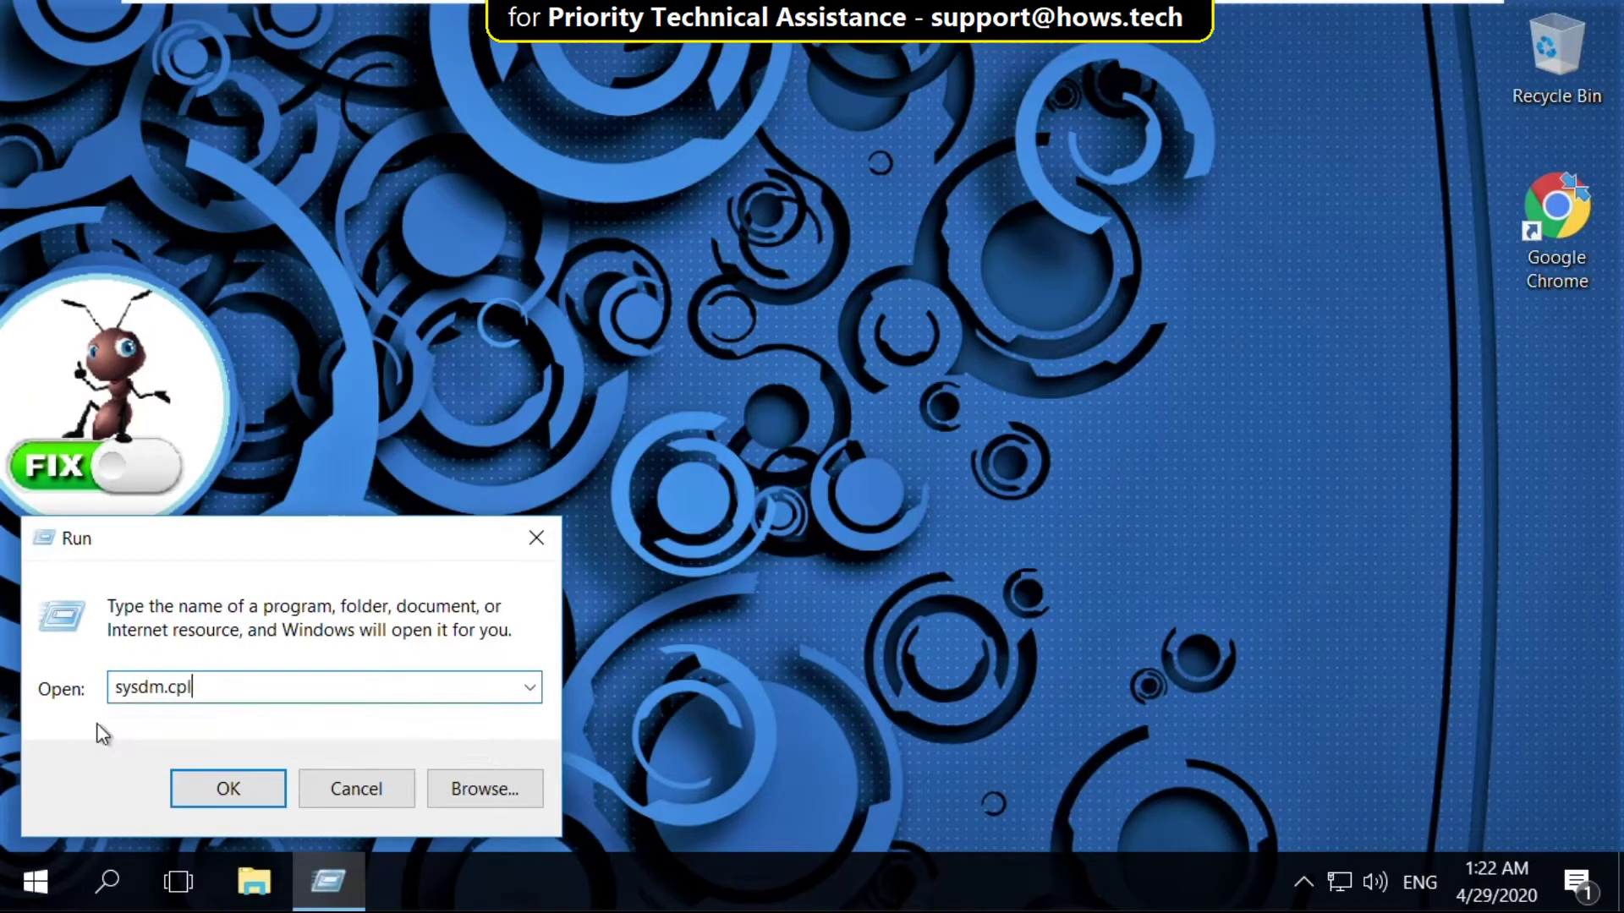
pyautogui.click(229, 788)
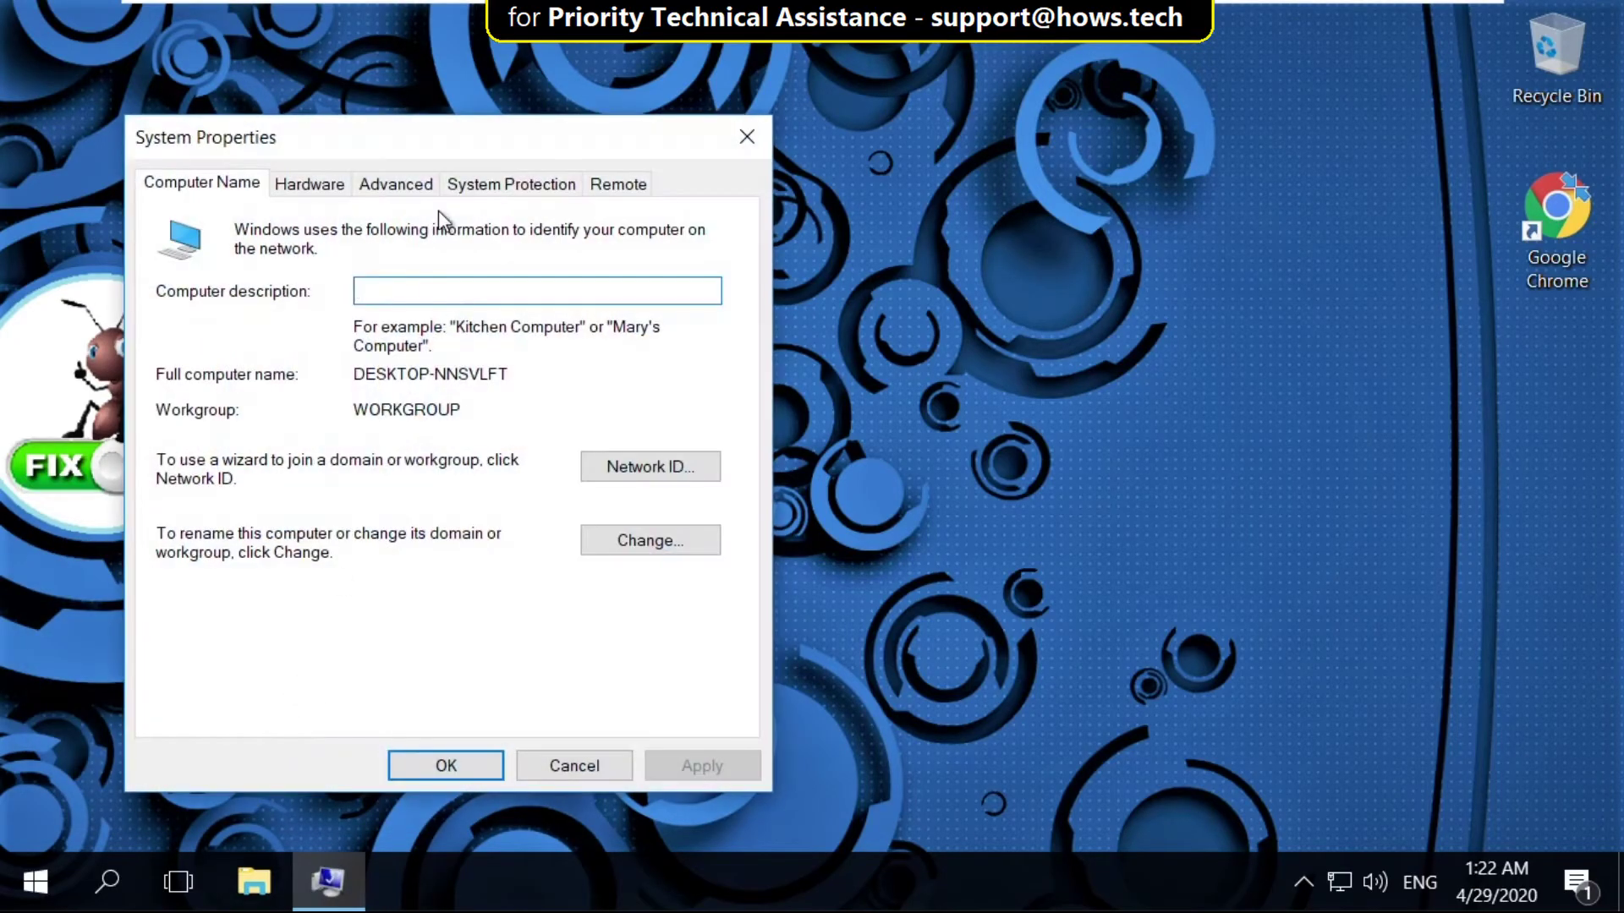
pyautogui.click(396, 183)
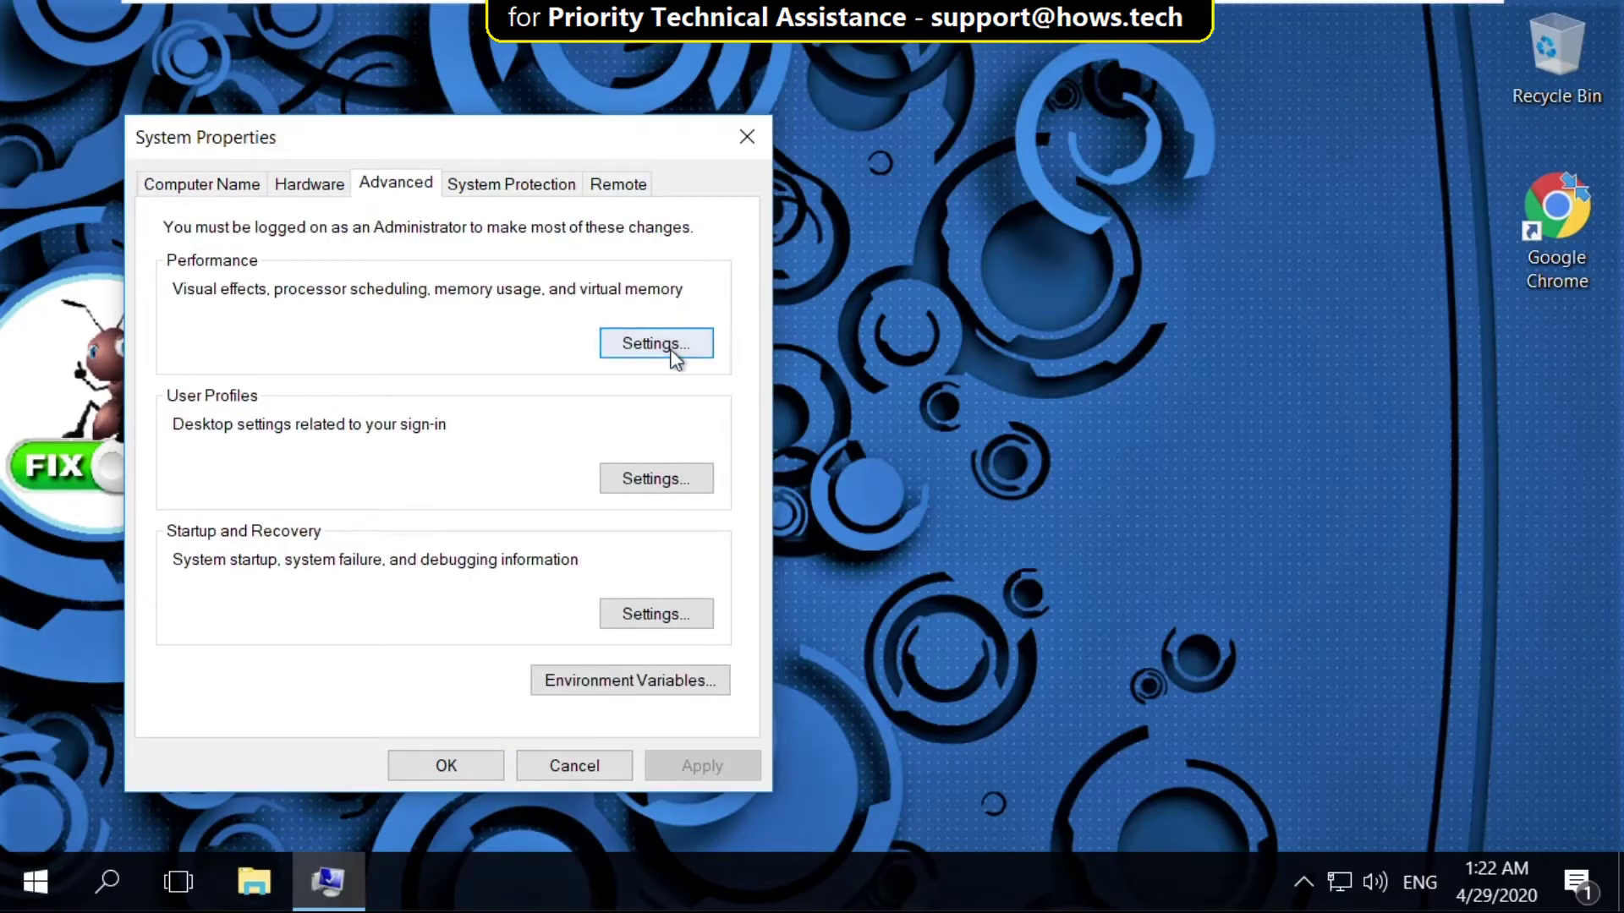
# Open the Virtual Memory settings from Performance Options' Advanced tab
pyautogui.click(657, 343)
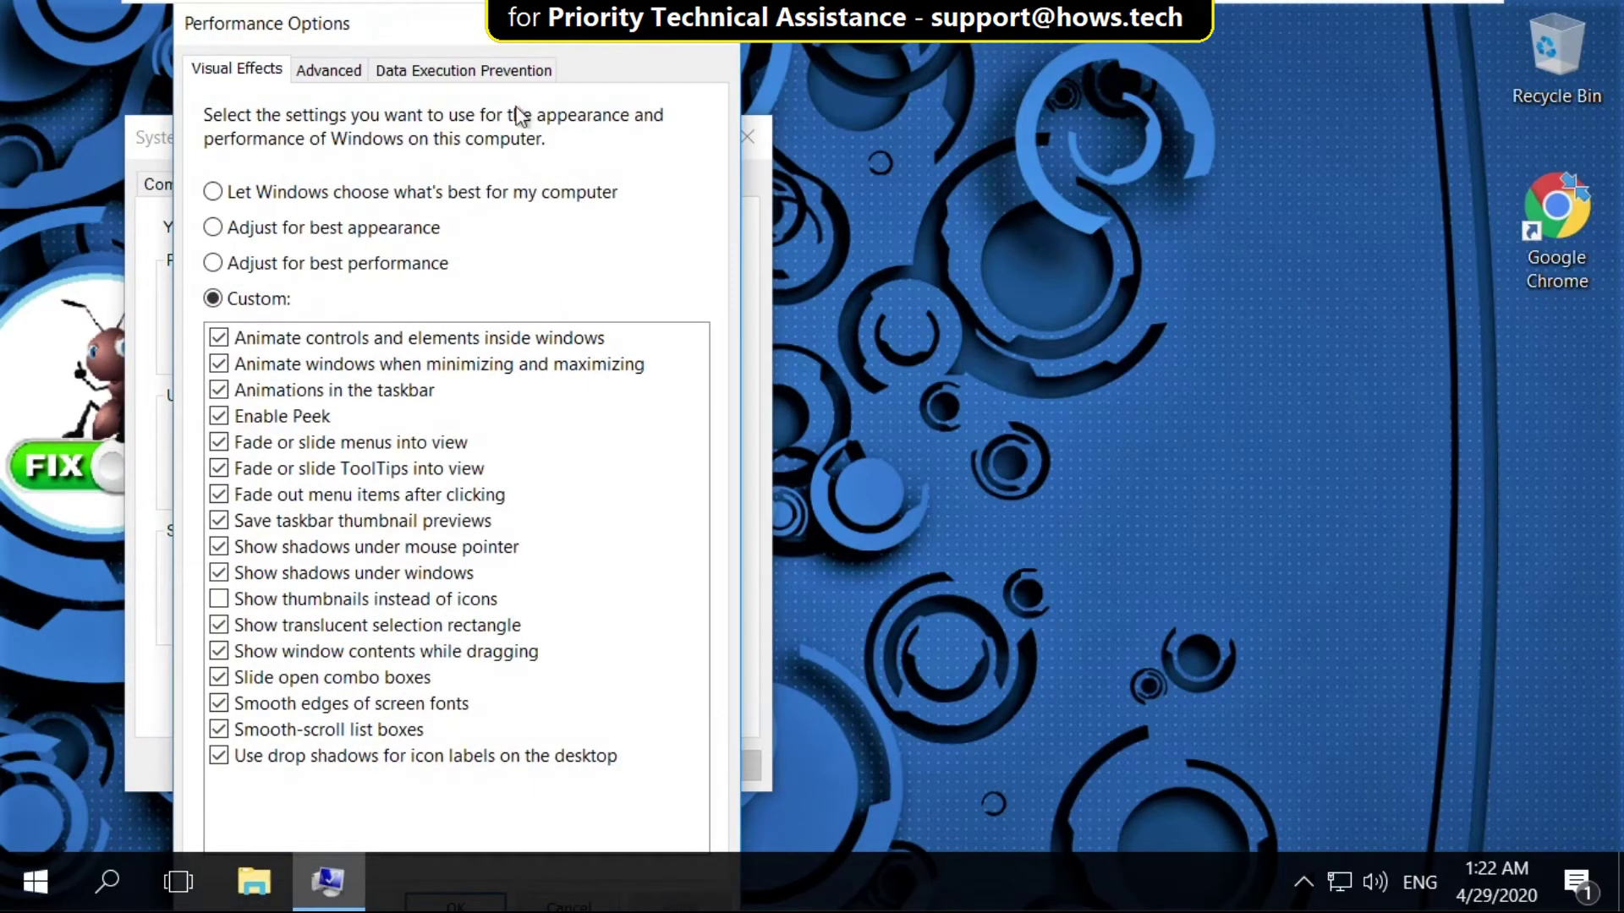
pyautogui.click(330, 74)
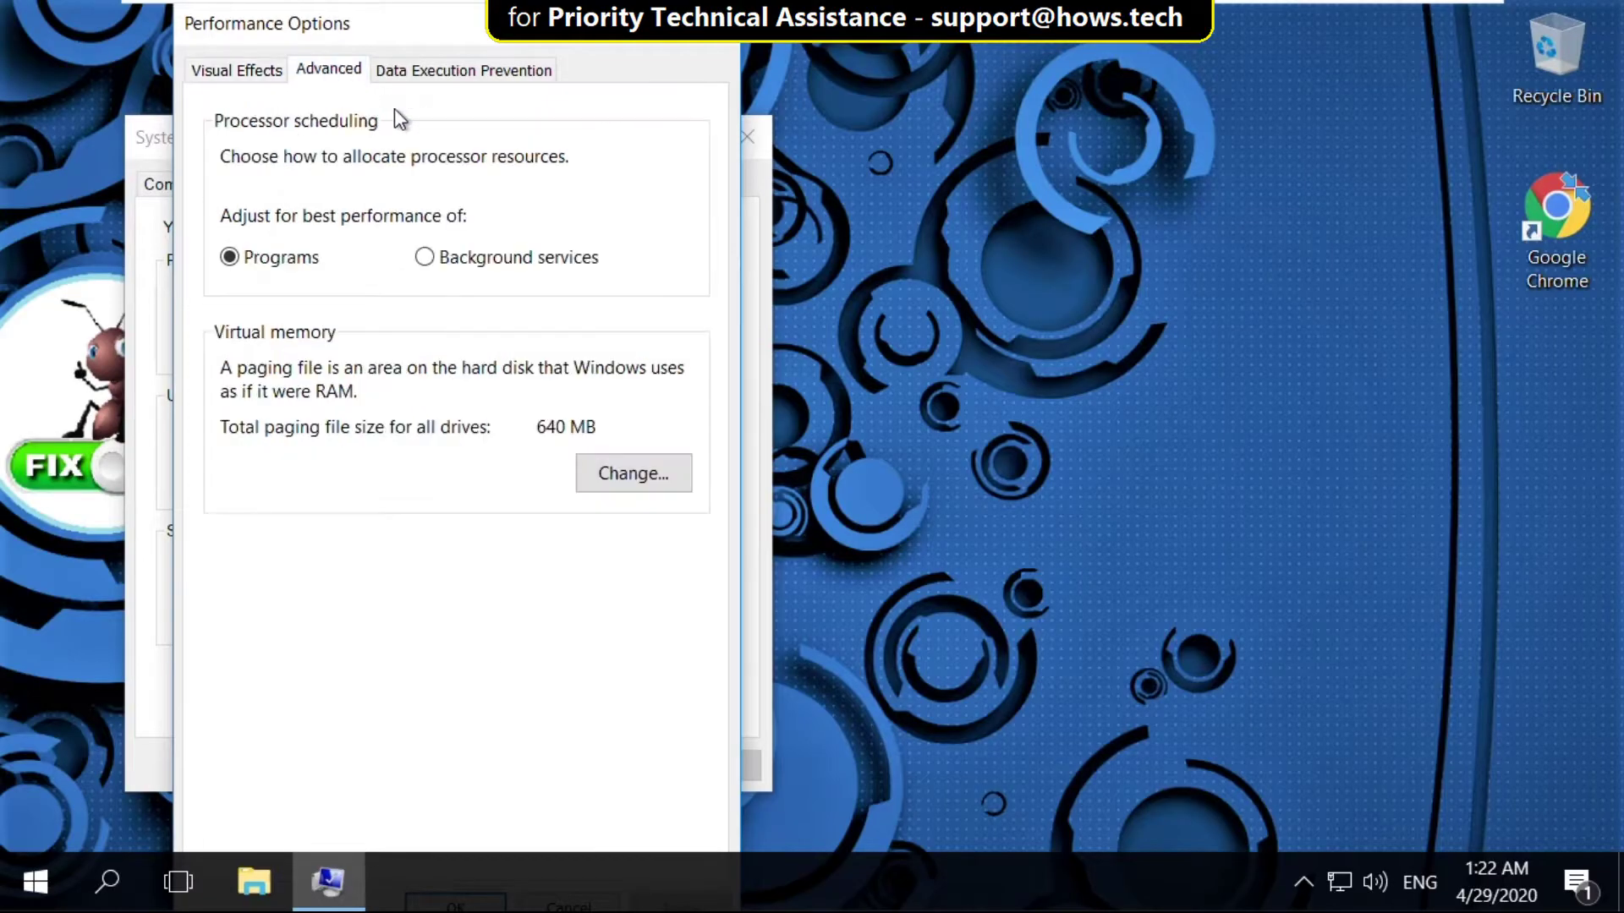
pyautogui.click(616, 475)
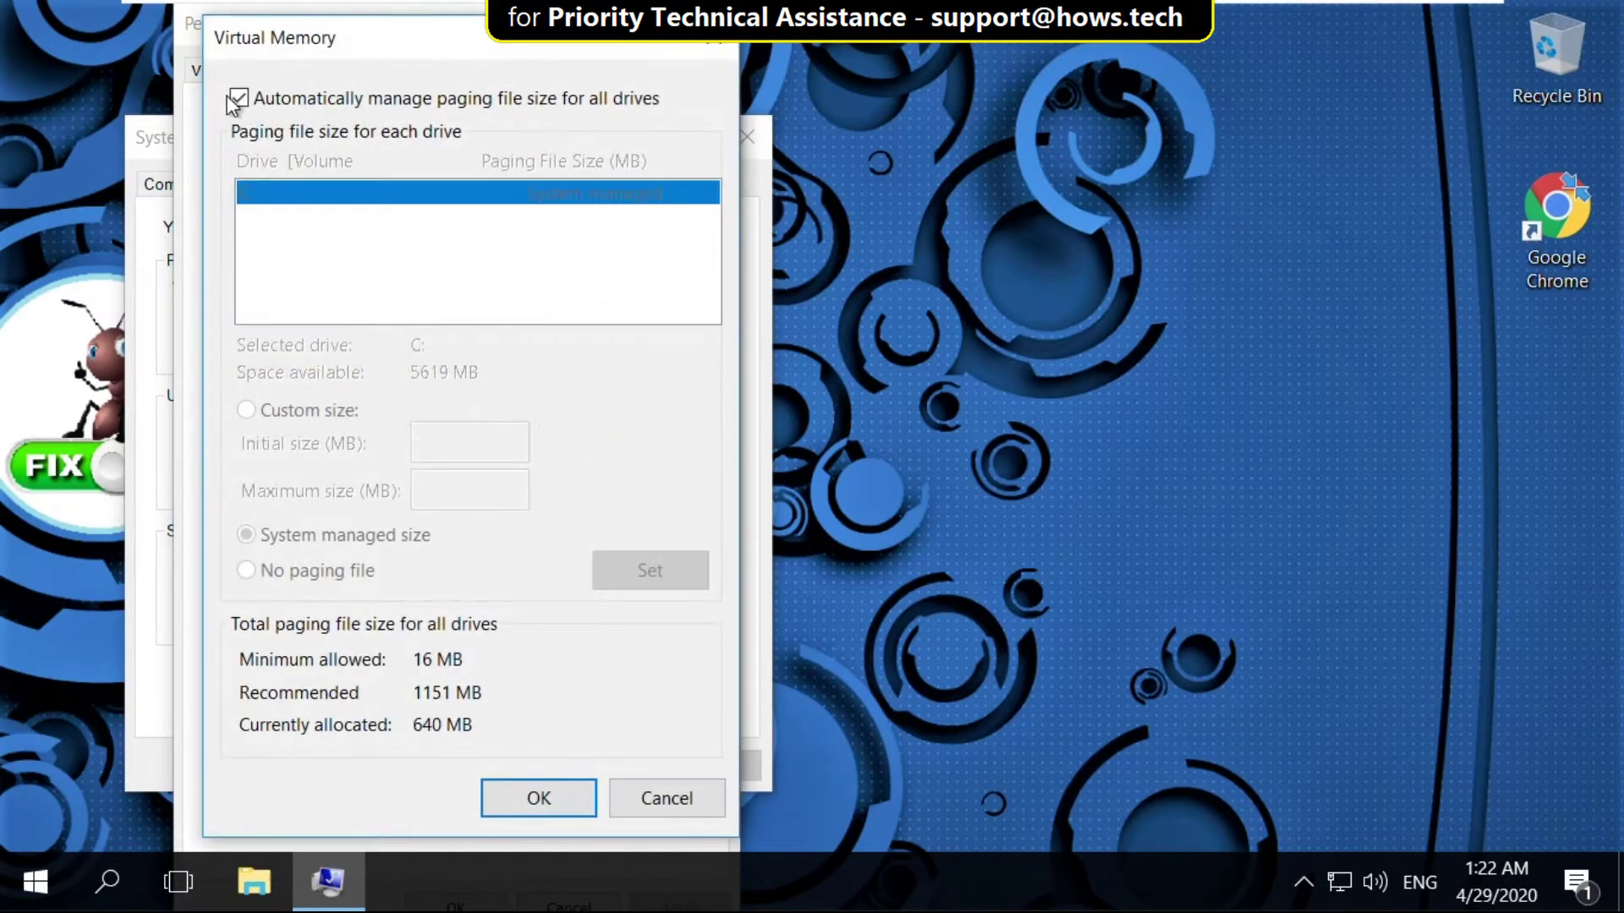
# Give drive C: a custom paging file of 1151 MB initial and maximum size
pyautogui.click(238, 99)
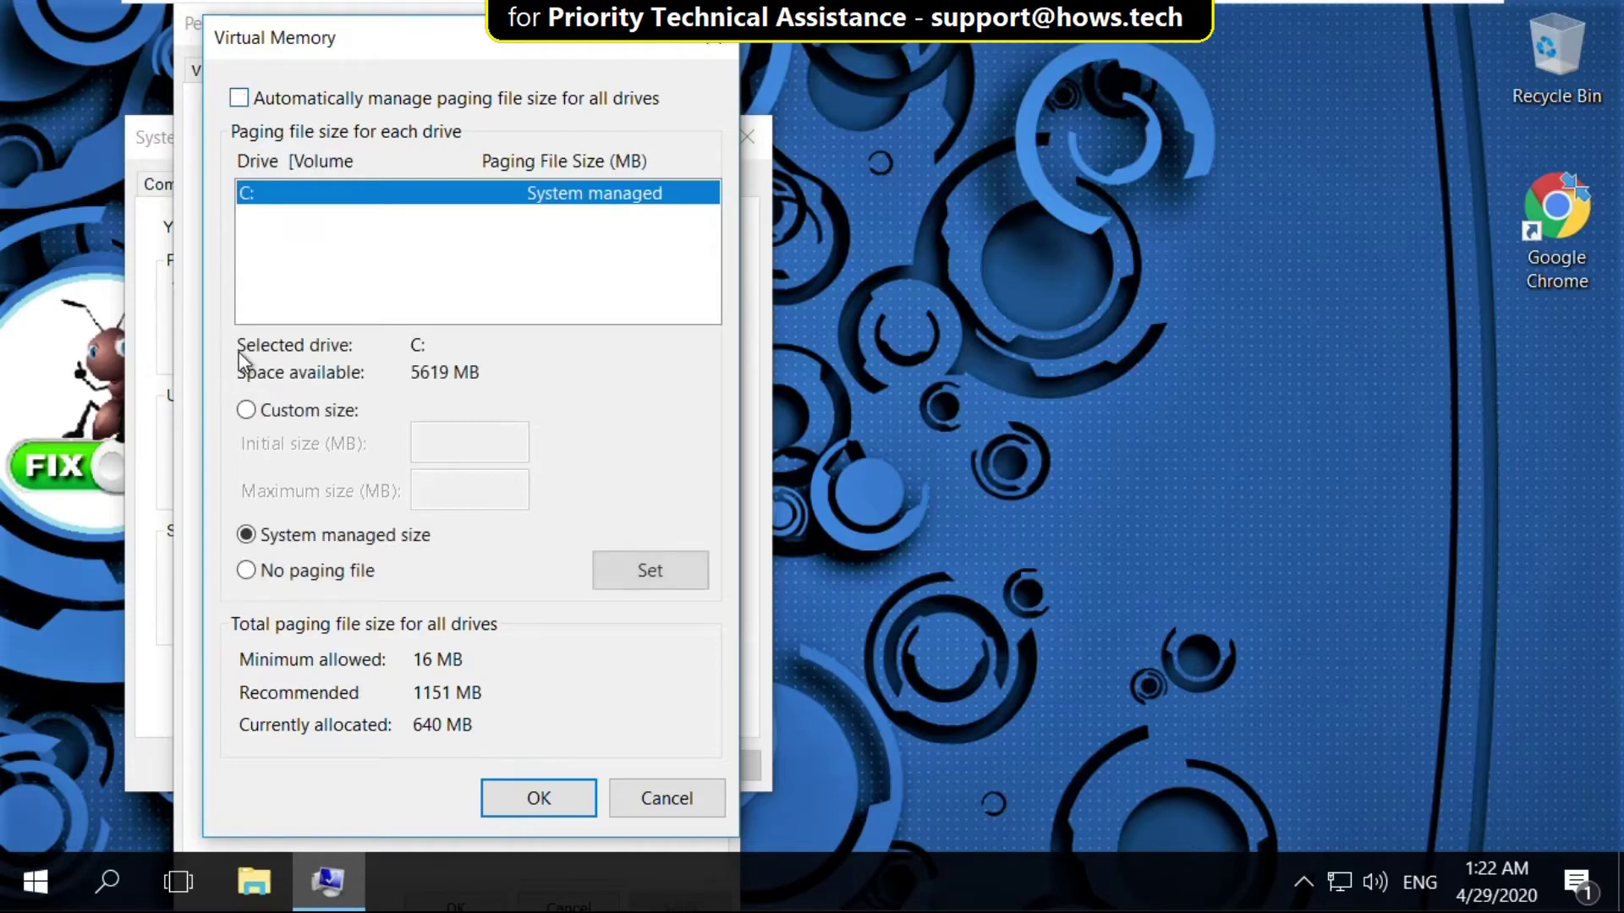
pyautogui.click(247, 410)
pyautogui.click(432, 441)
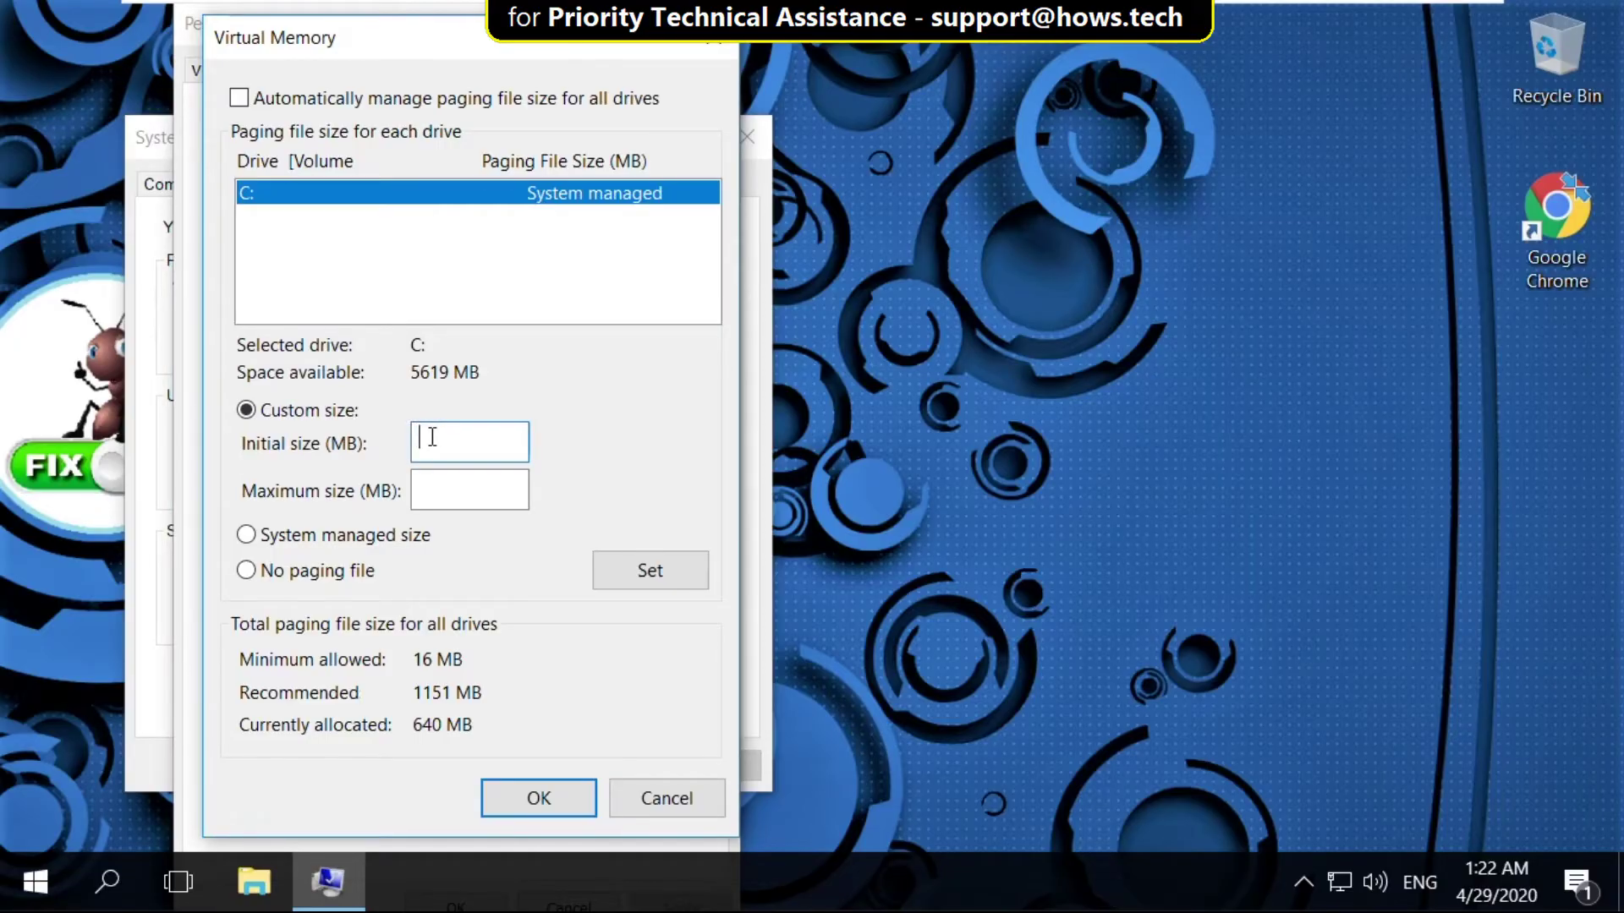
pyautogui.write('1151')
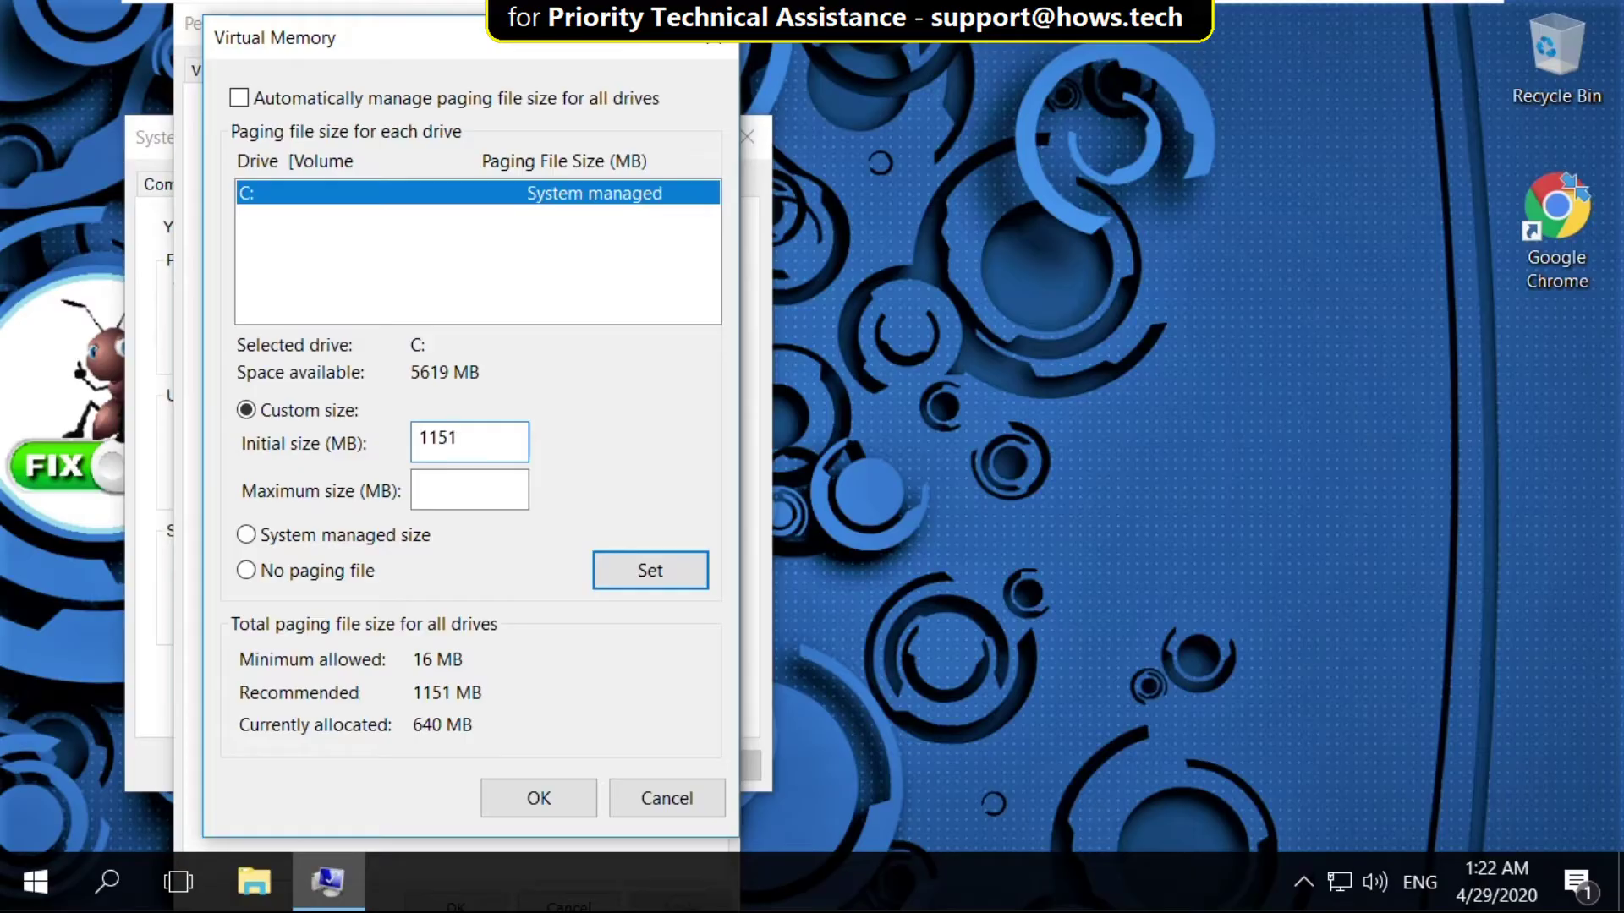
pyautogui.press('Tab')
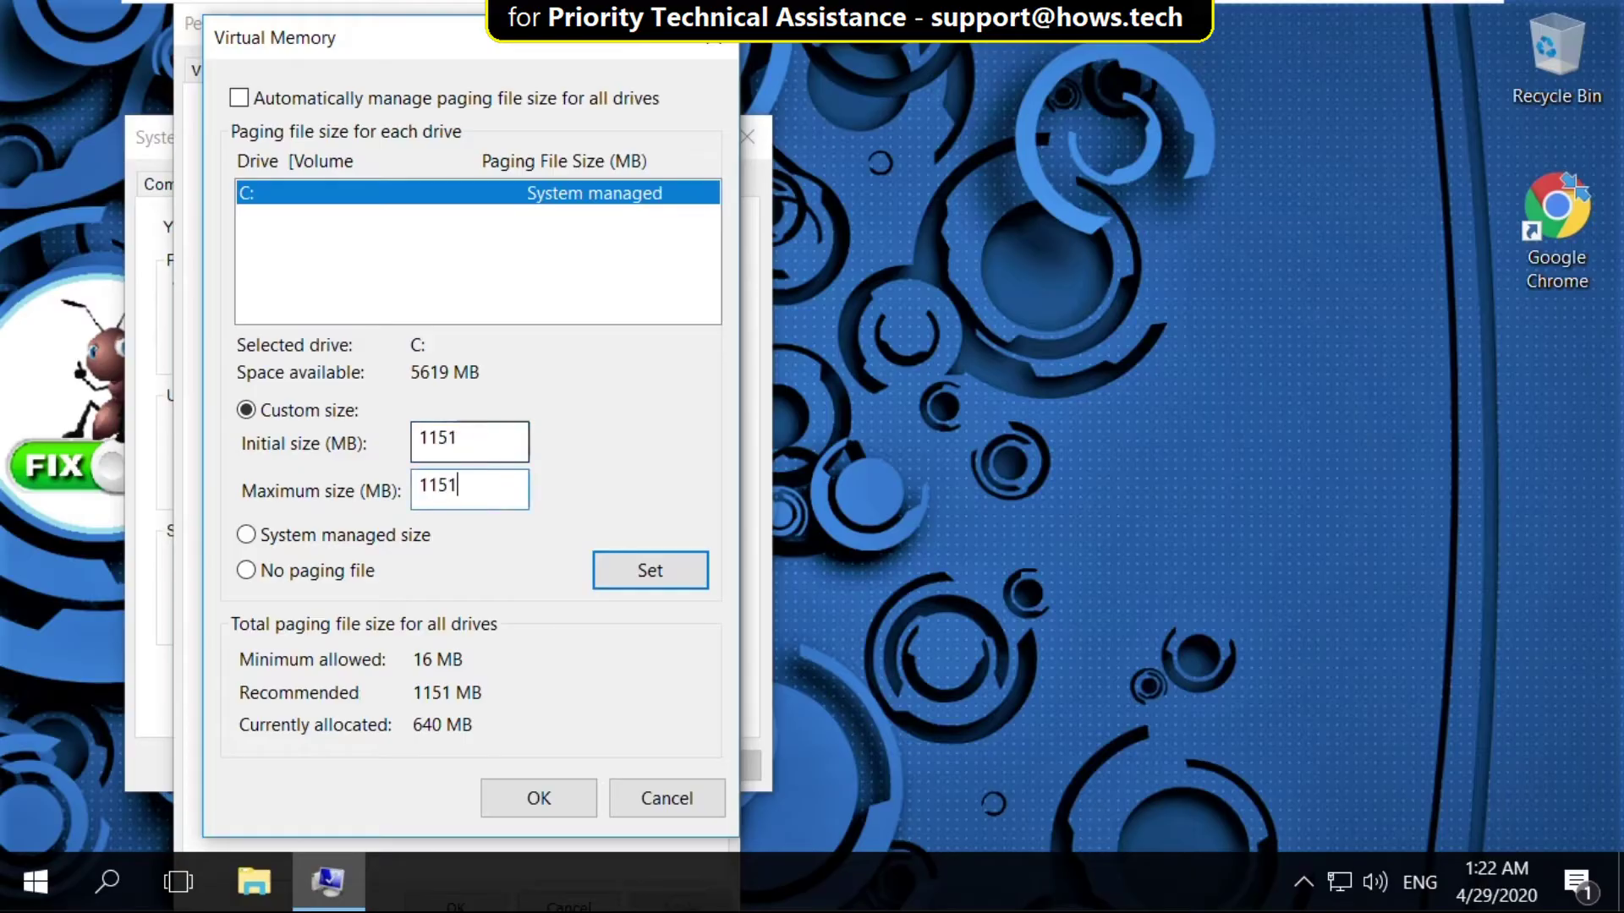
pyautogui.click(630, 583)
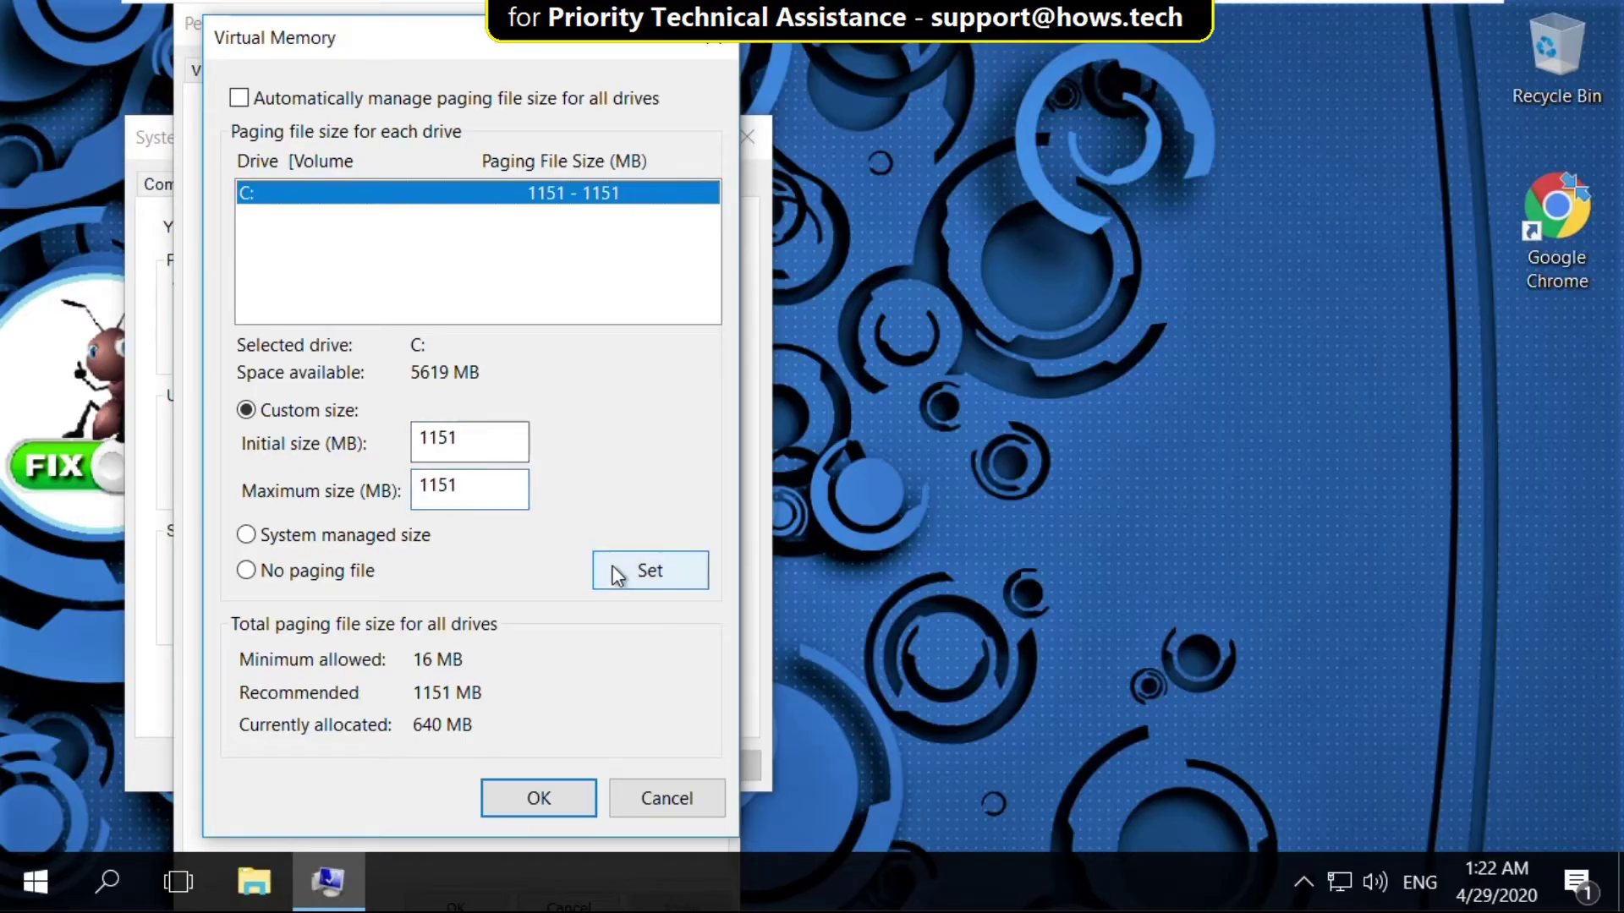
# Confirm the changes, acknowledge the restart notice and close all system dialogs
pyautogui.click(538, 799)
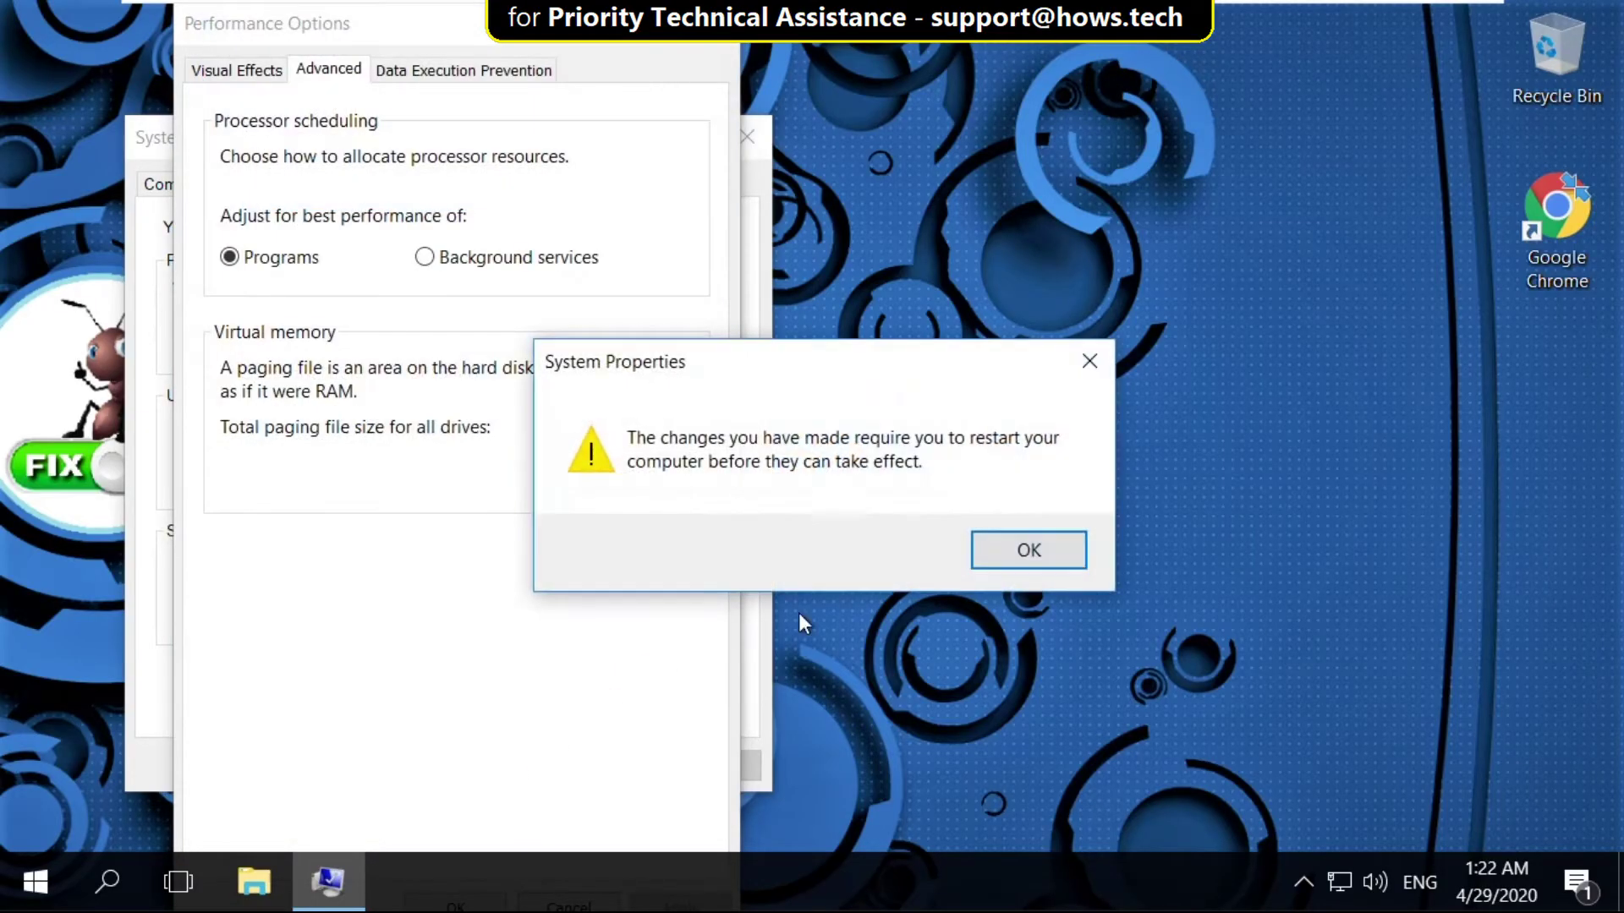
pyautogui.click(1029, 550)
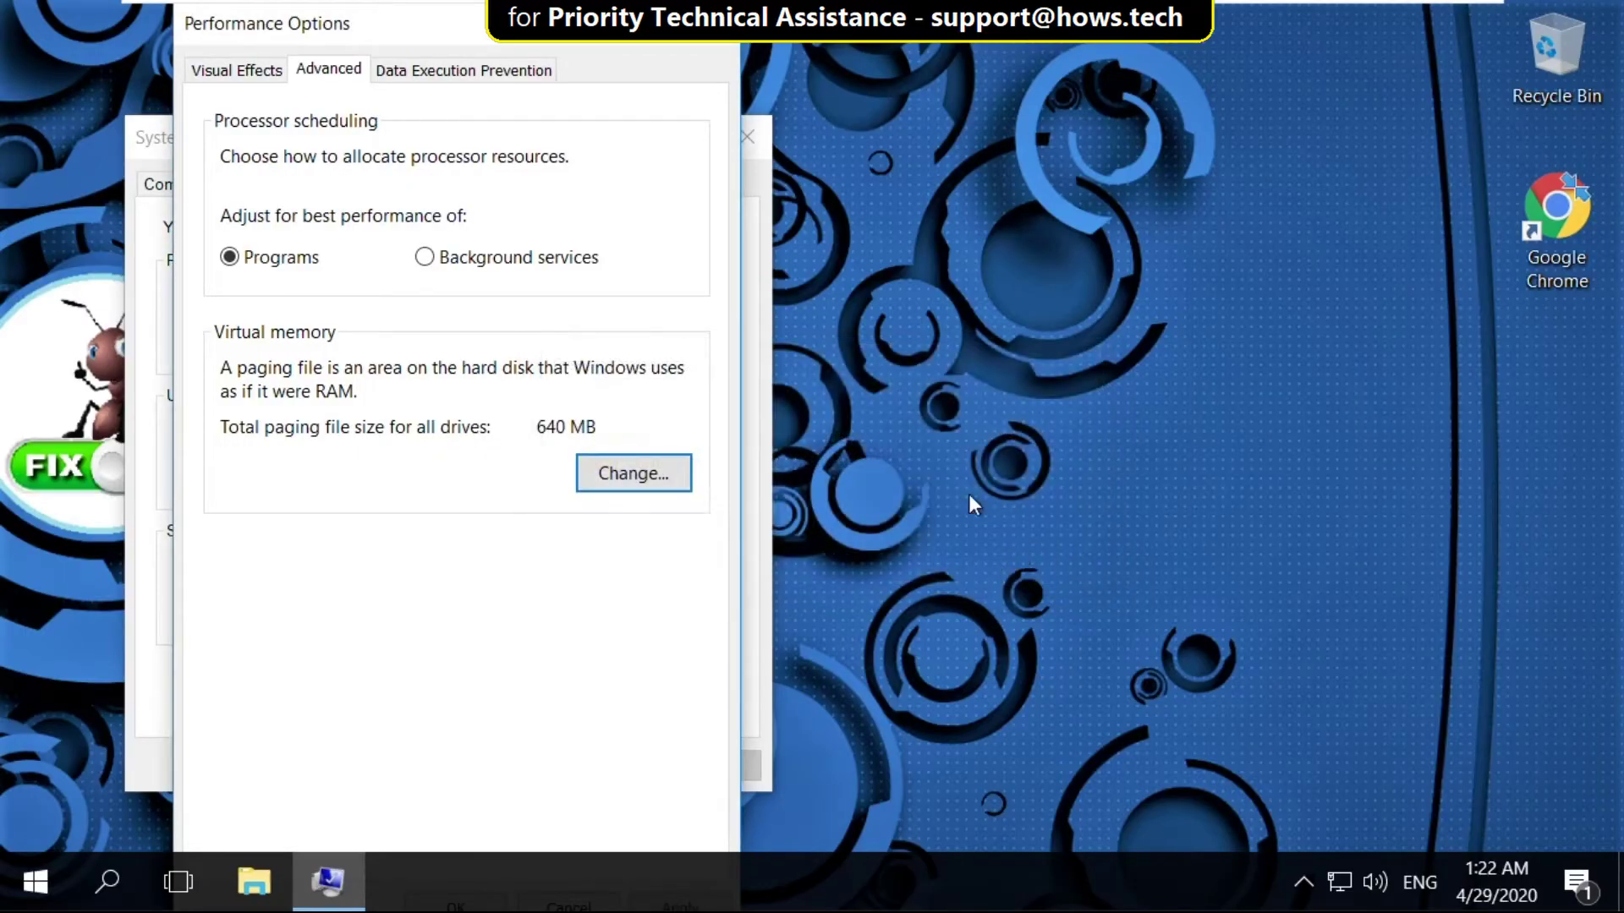
pyautogui.press('Return')
pyautogui.click(749, 136)
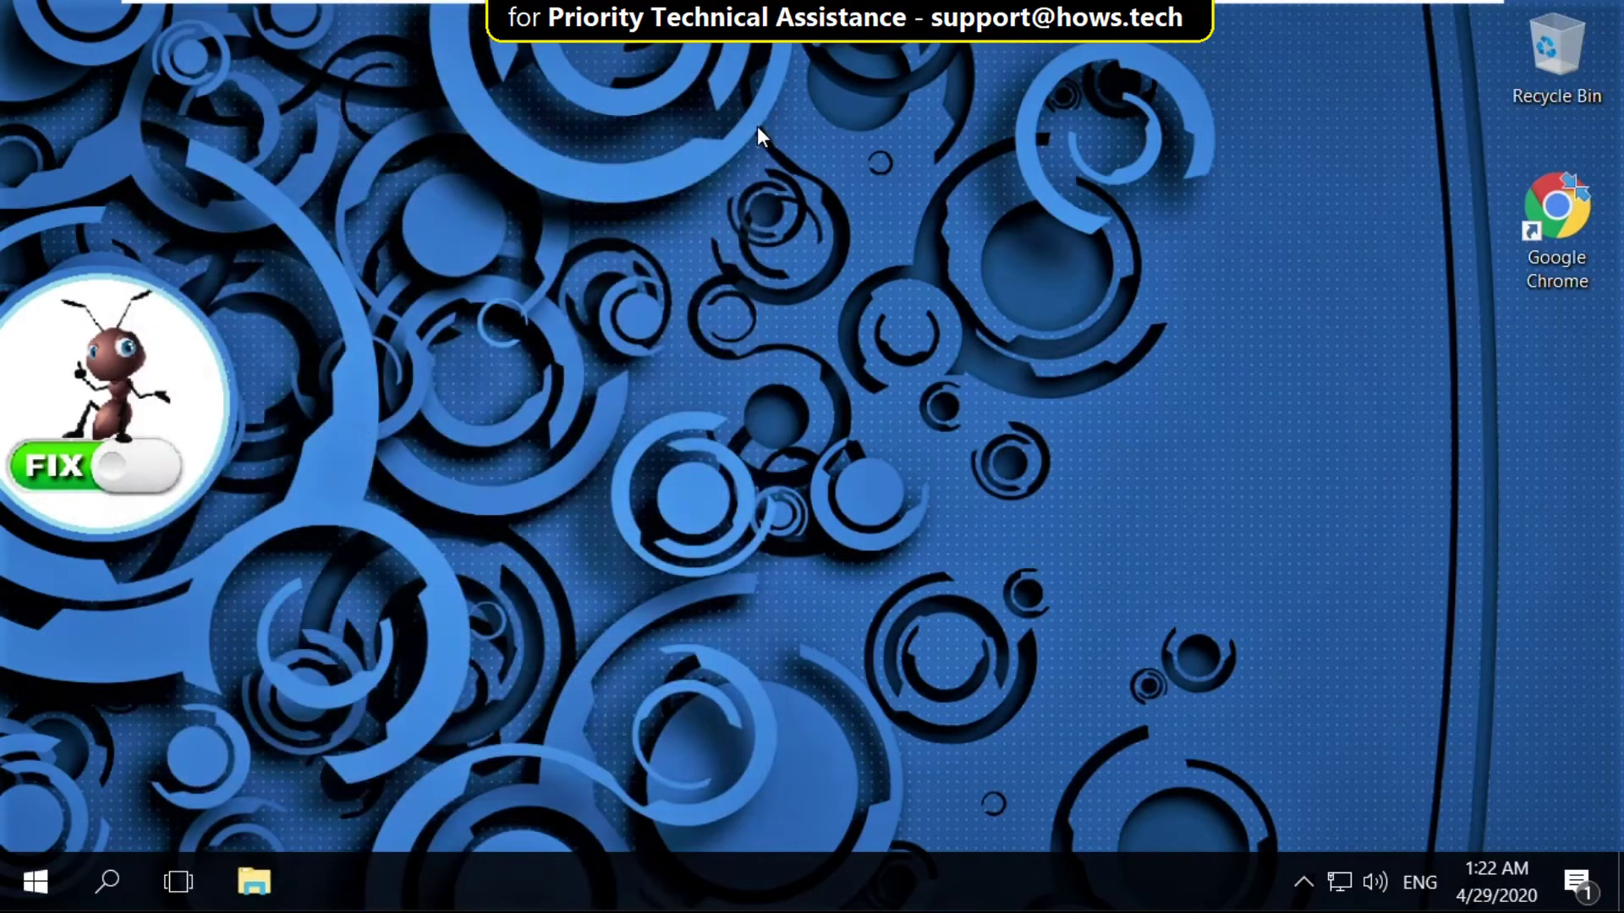
# Download isdone.zip from dll-files.com via a Chrome search for isdone.dll, then open a new tab
pyautogui.doubleClick(1557, 230)
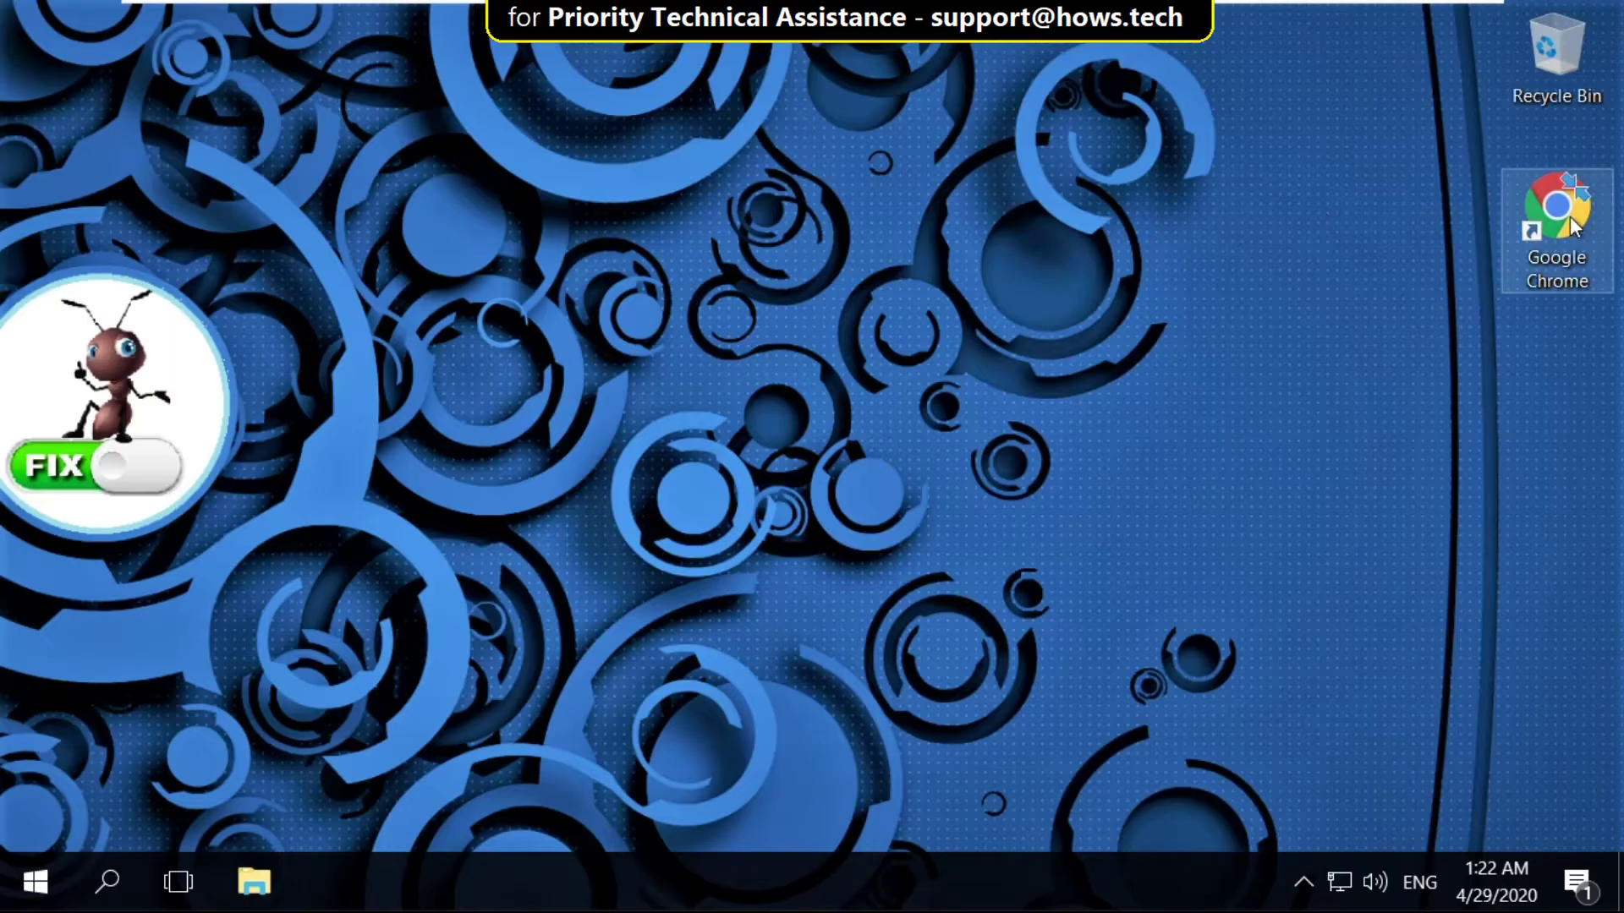
pyautogui.write('isdone')
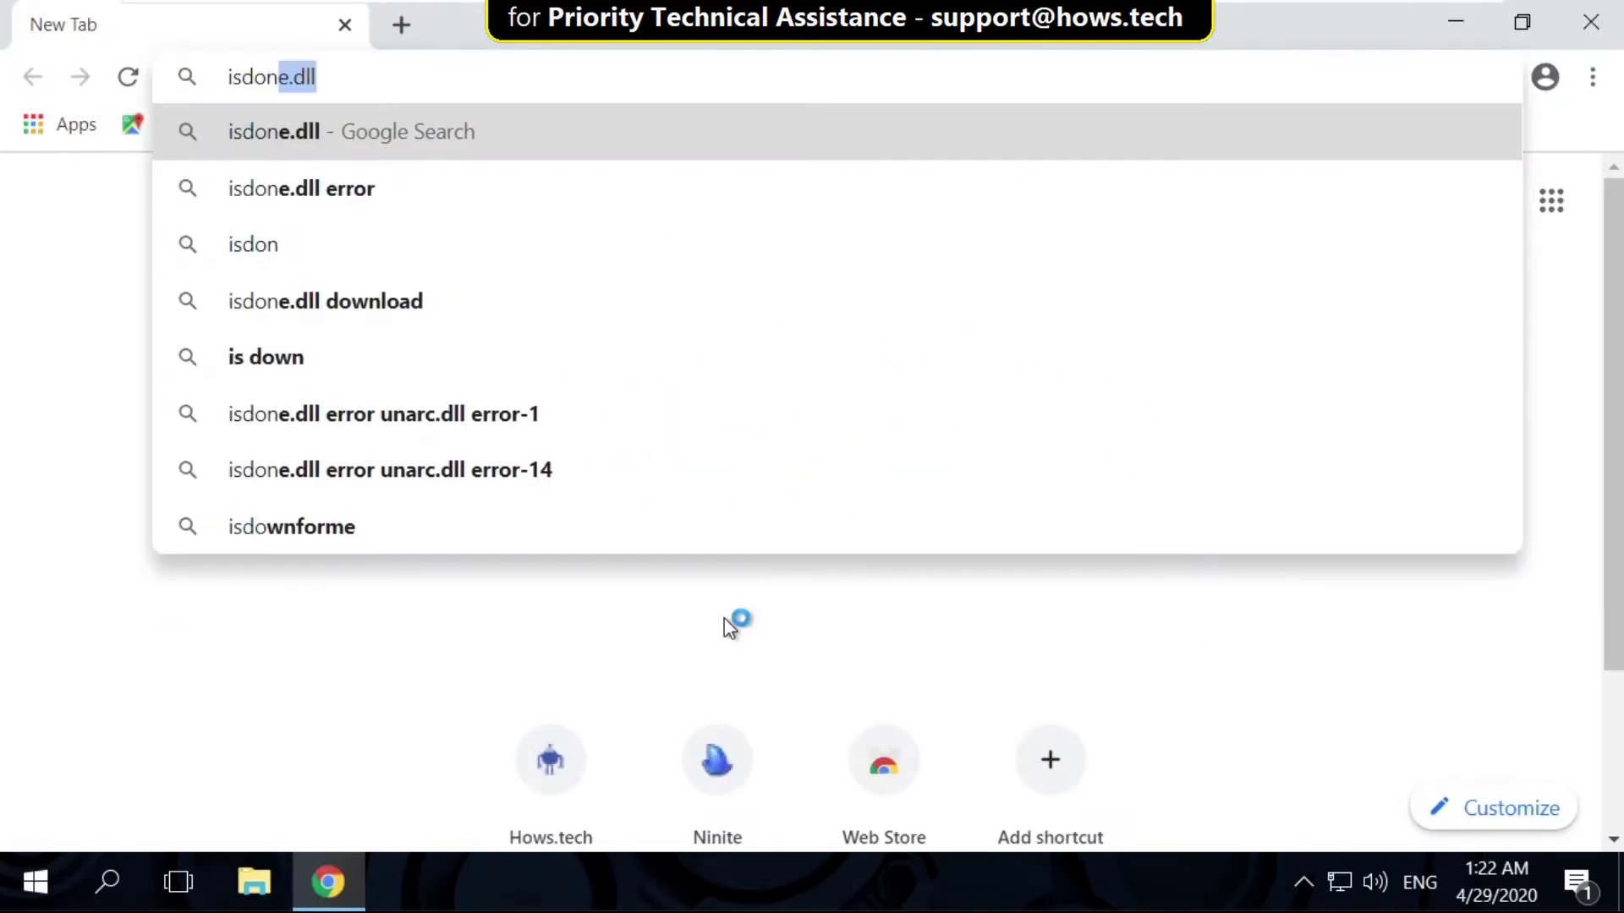
pyautogui.write('.')
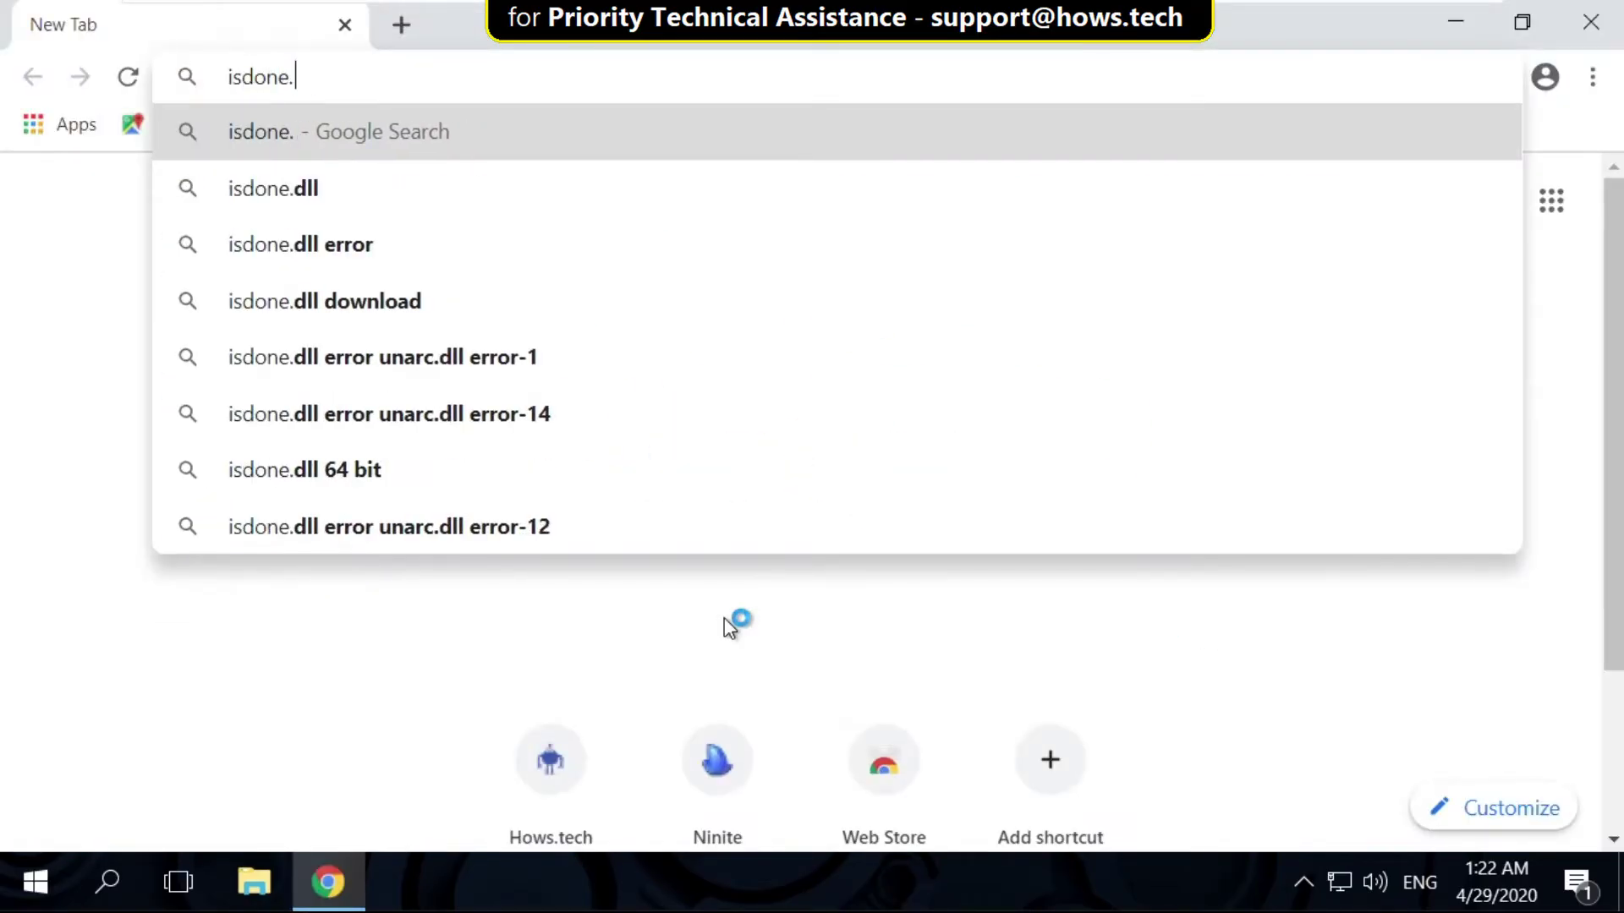
pyautogui.write('dll')
pyautogui.press('Return')
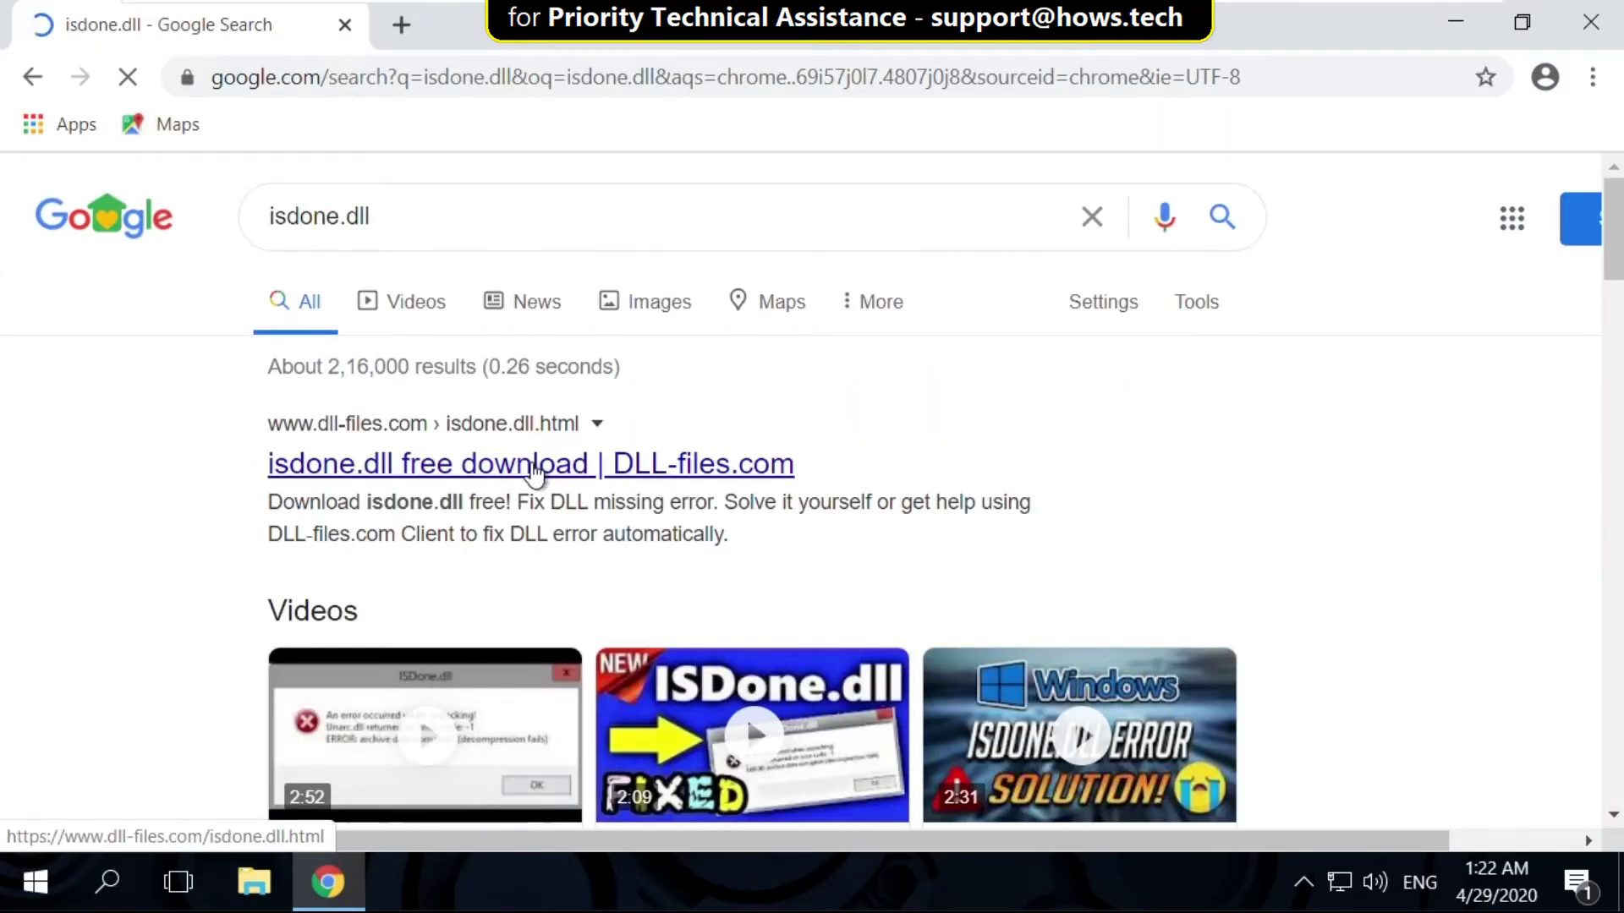
pyautogui.click(534, 467)
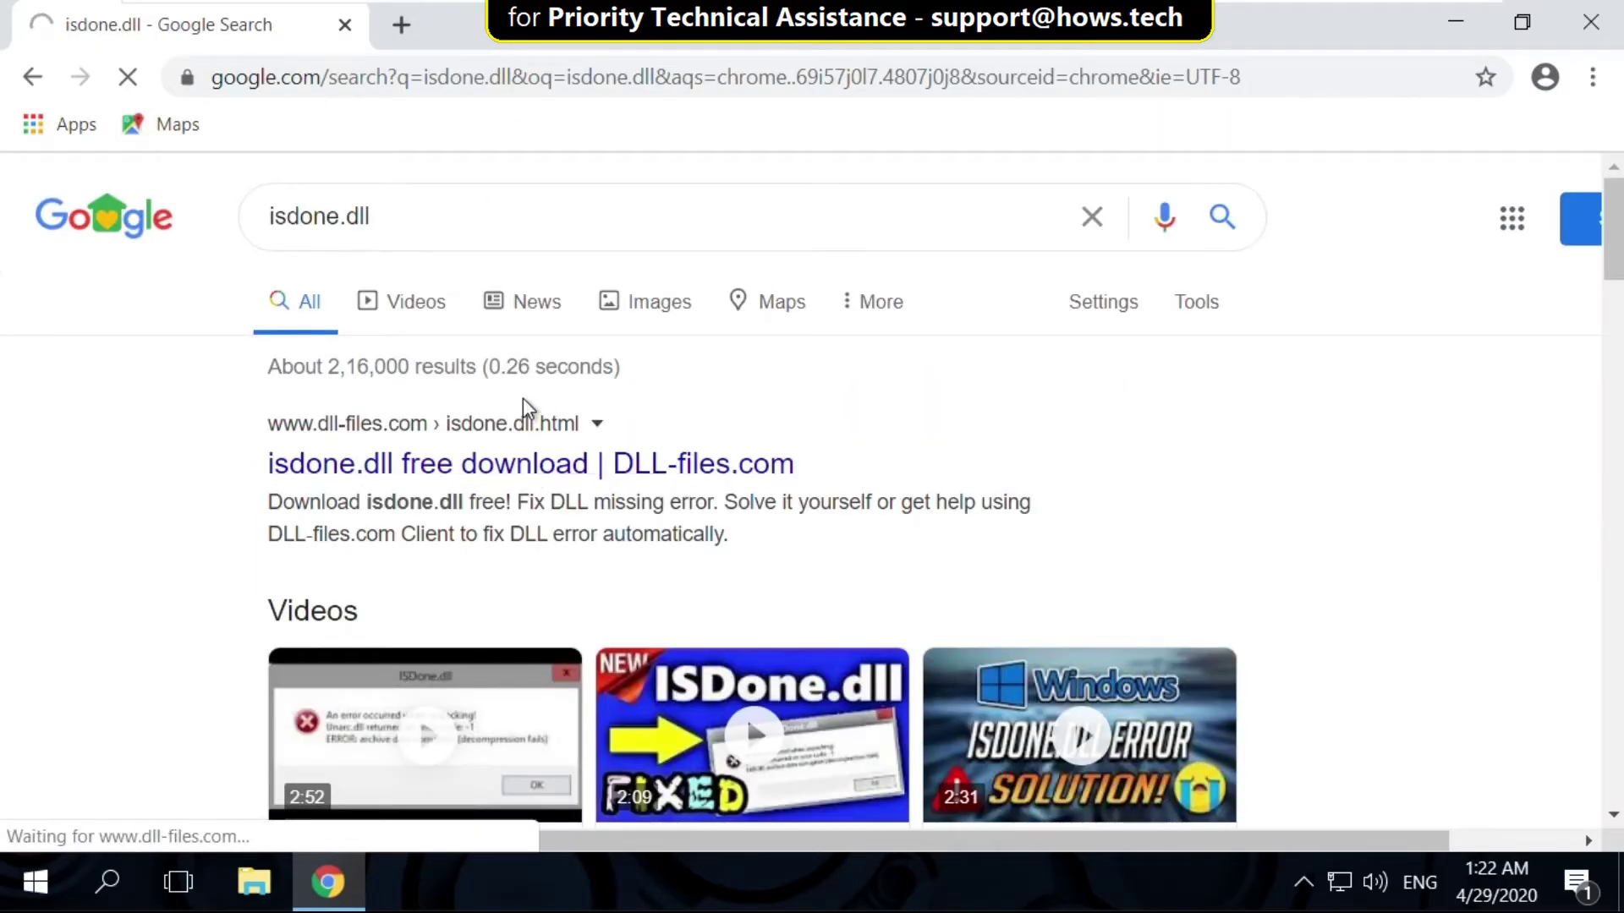
pyautogui.scroll(-5, 524, 398)
pyautogui.scroll(-5, 523, 397)
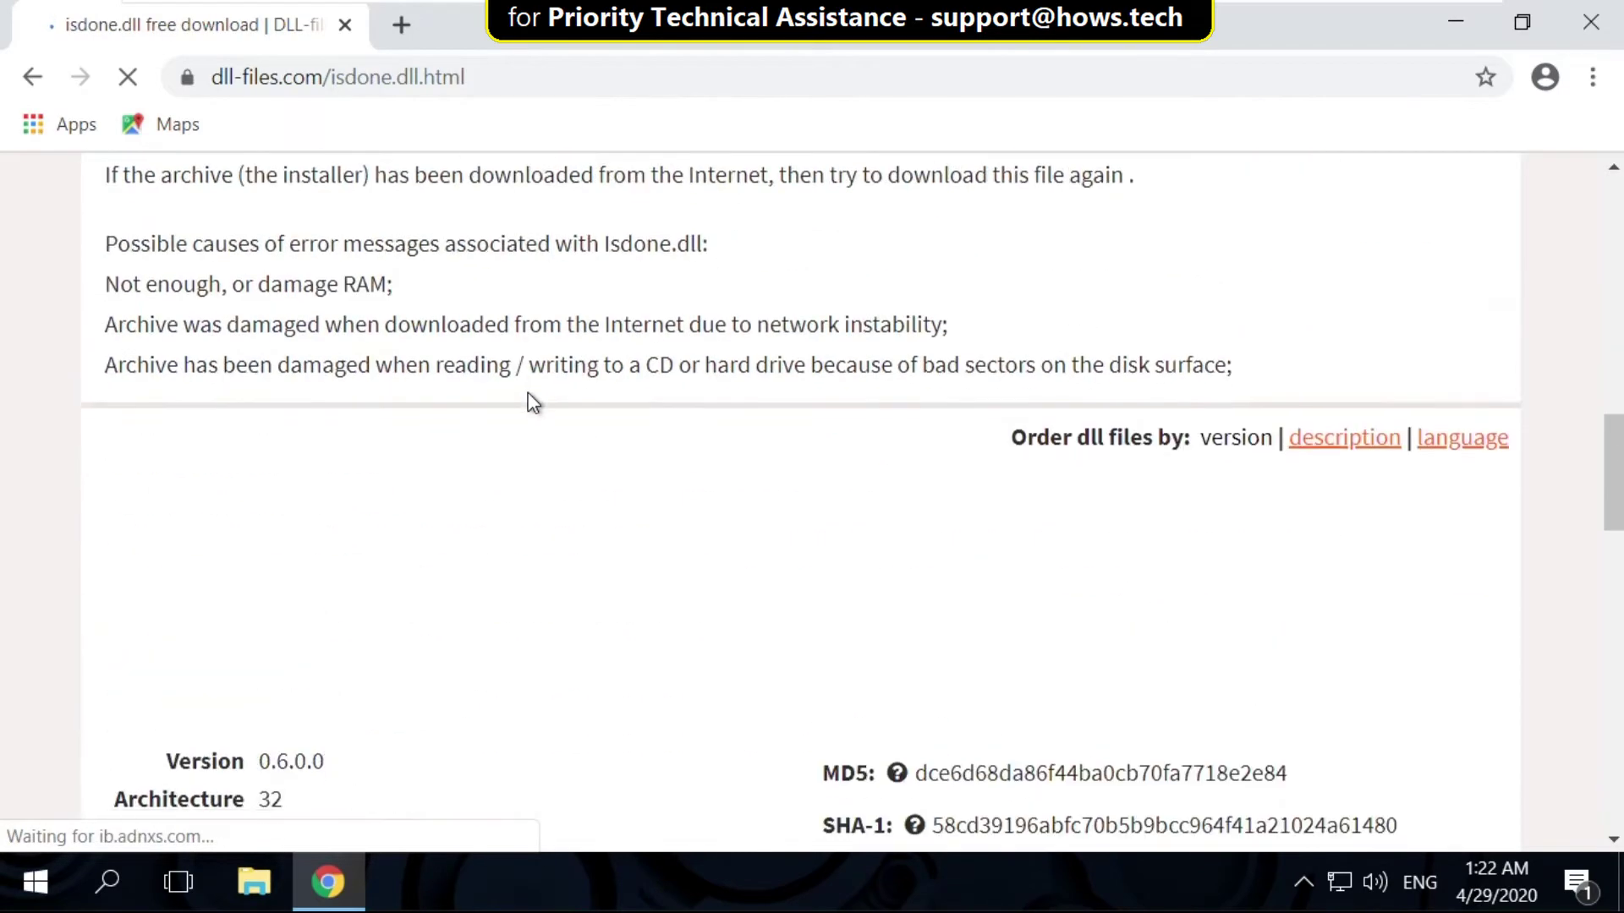
pyautogui.scroll(-3, 523, 397)
pyautogui.click(910, 609)
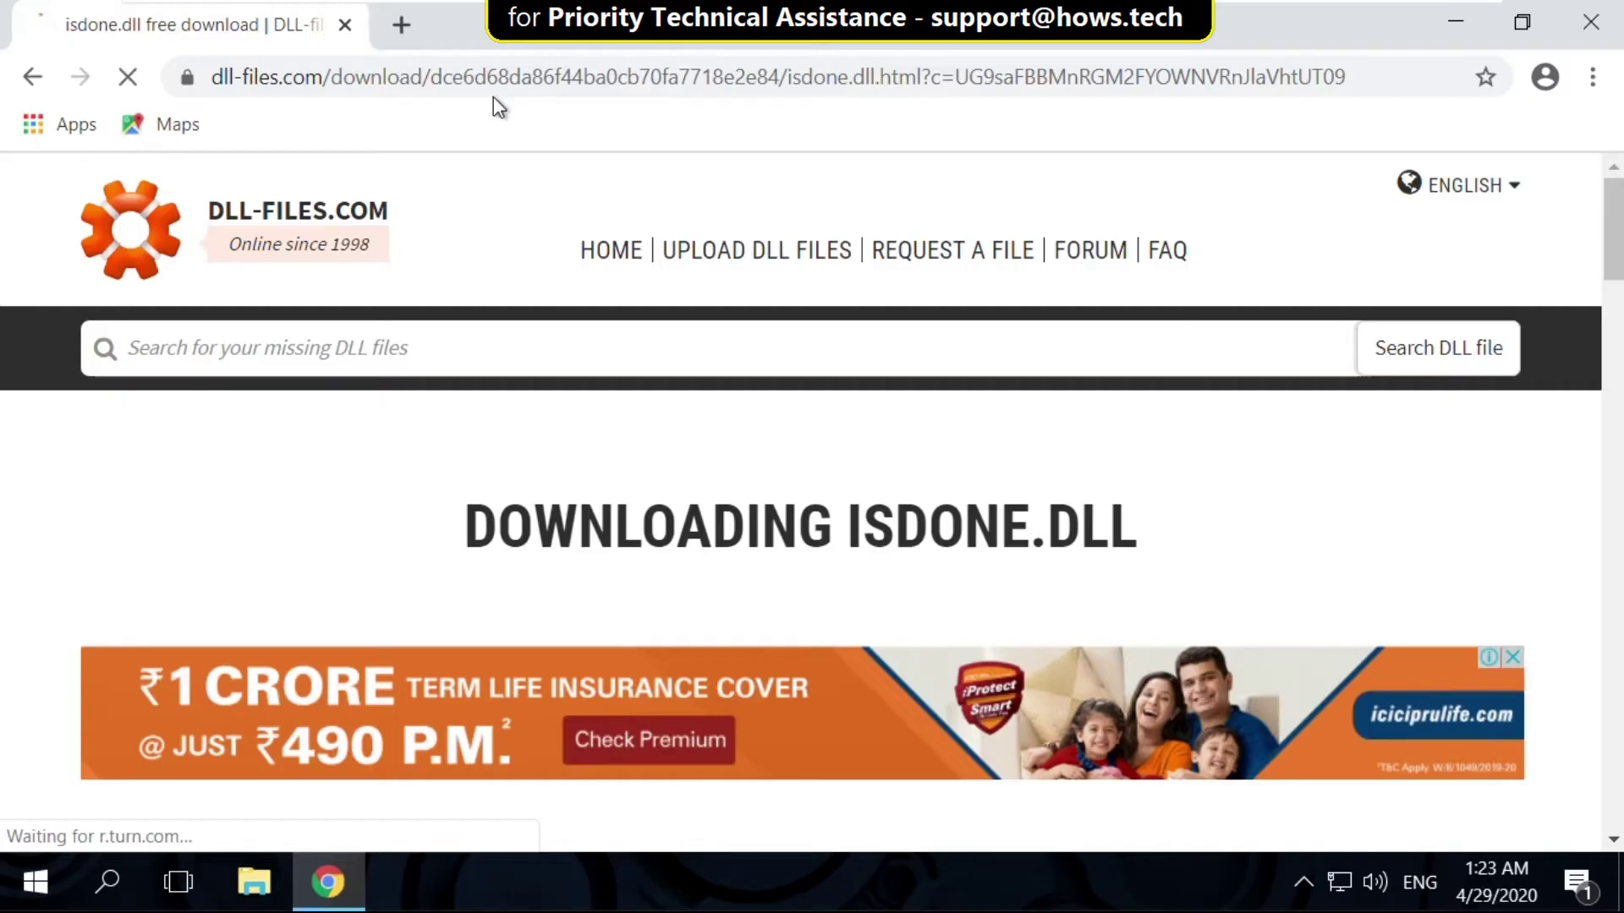
pyautogui.click(402, 24)
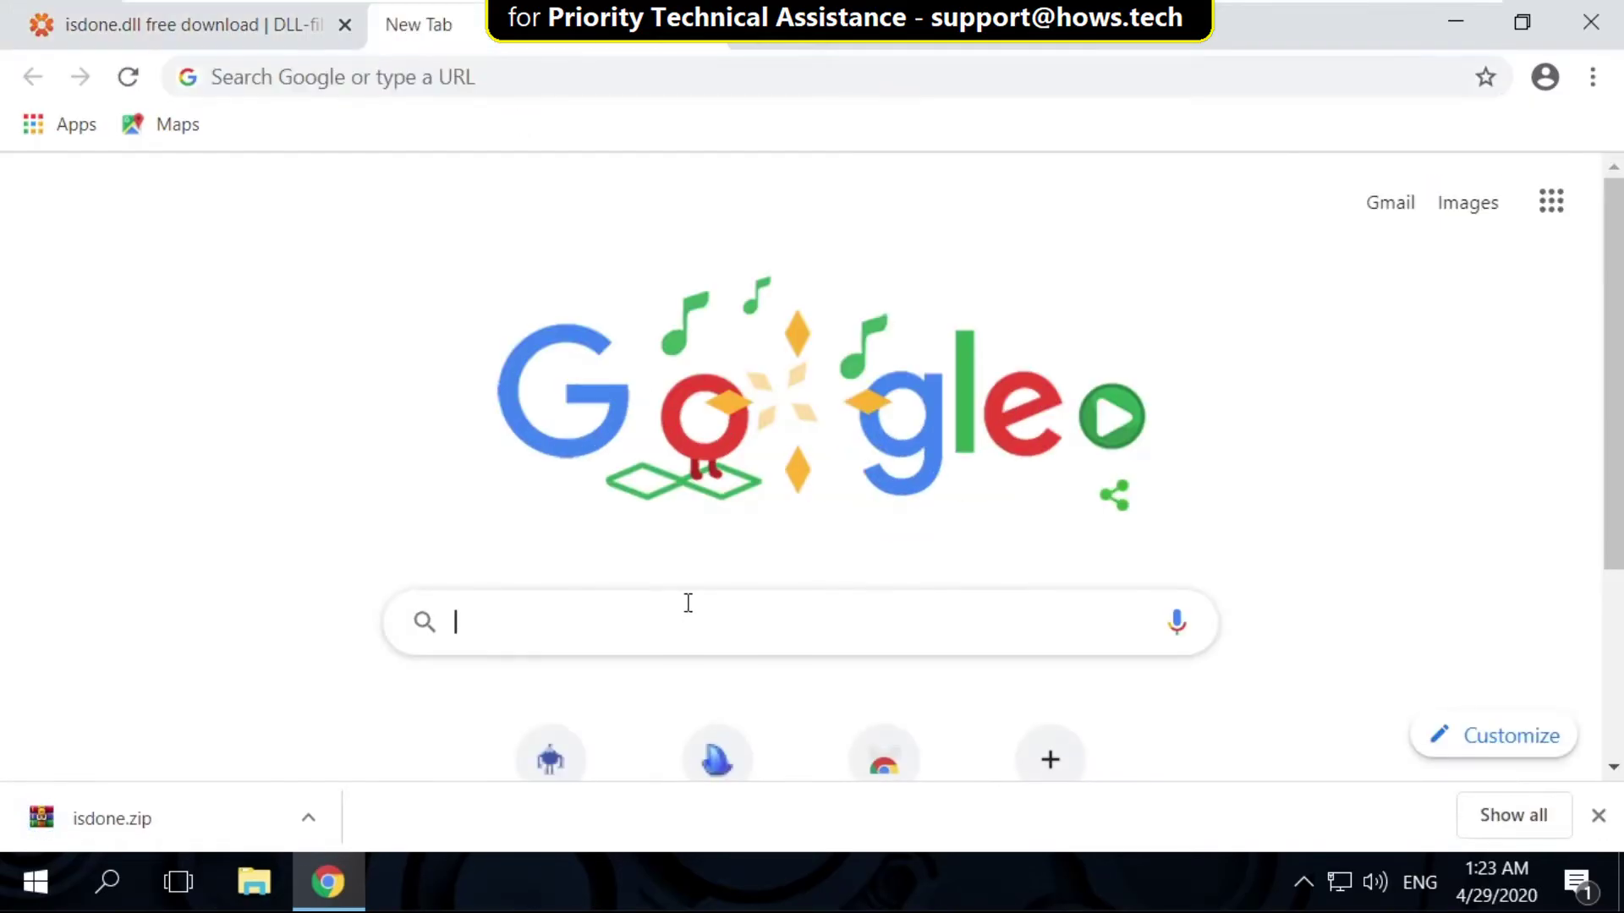
pyautogui.write('unarc.dll')
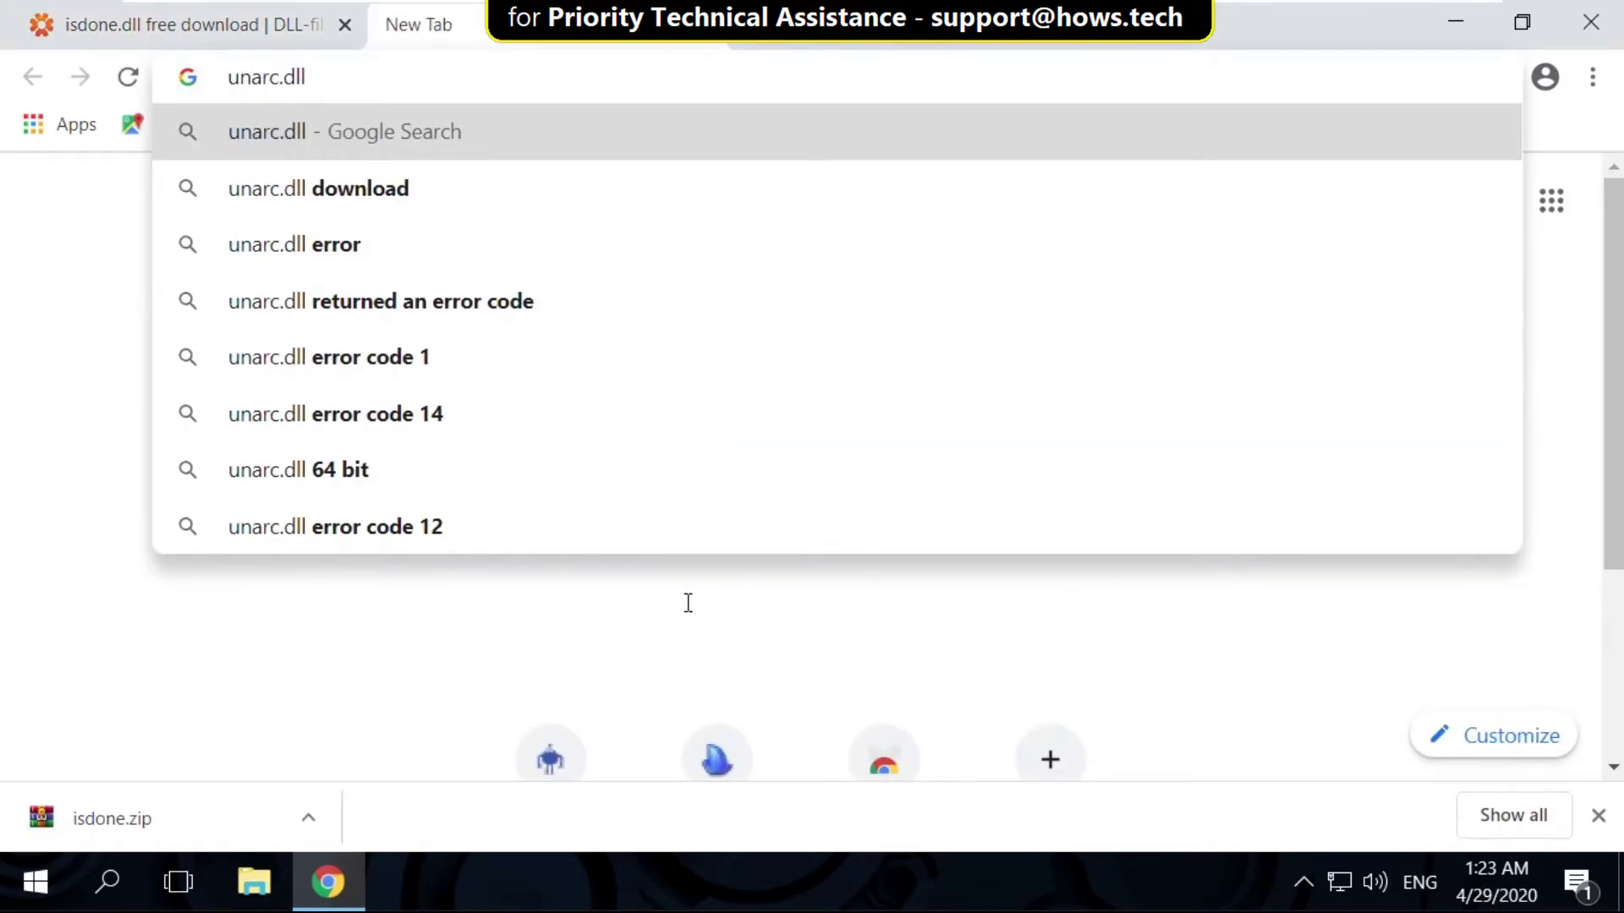
# Download unarc.zip from dll-files.com after searching unarc.dll, then minimize Chrome
pyautogui.press('Return')
pyautogui.click(643, 466)
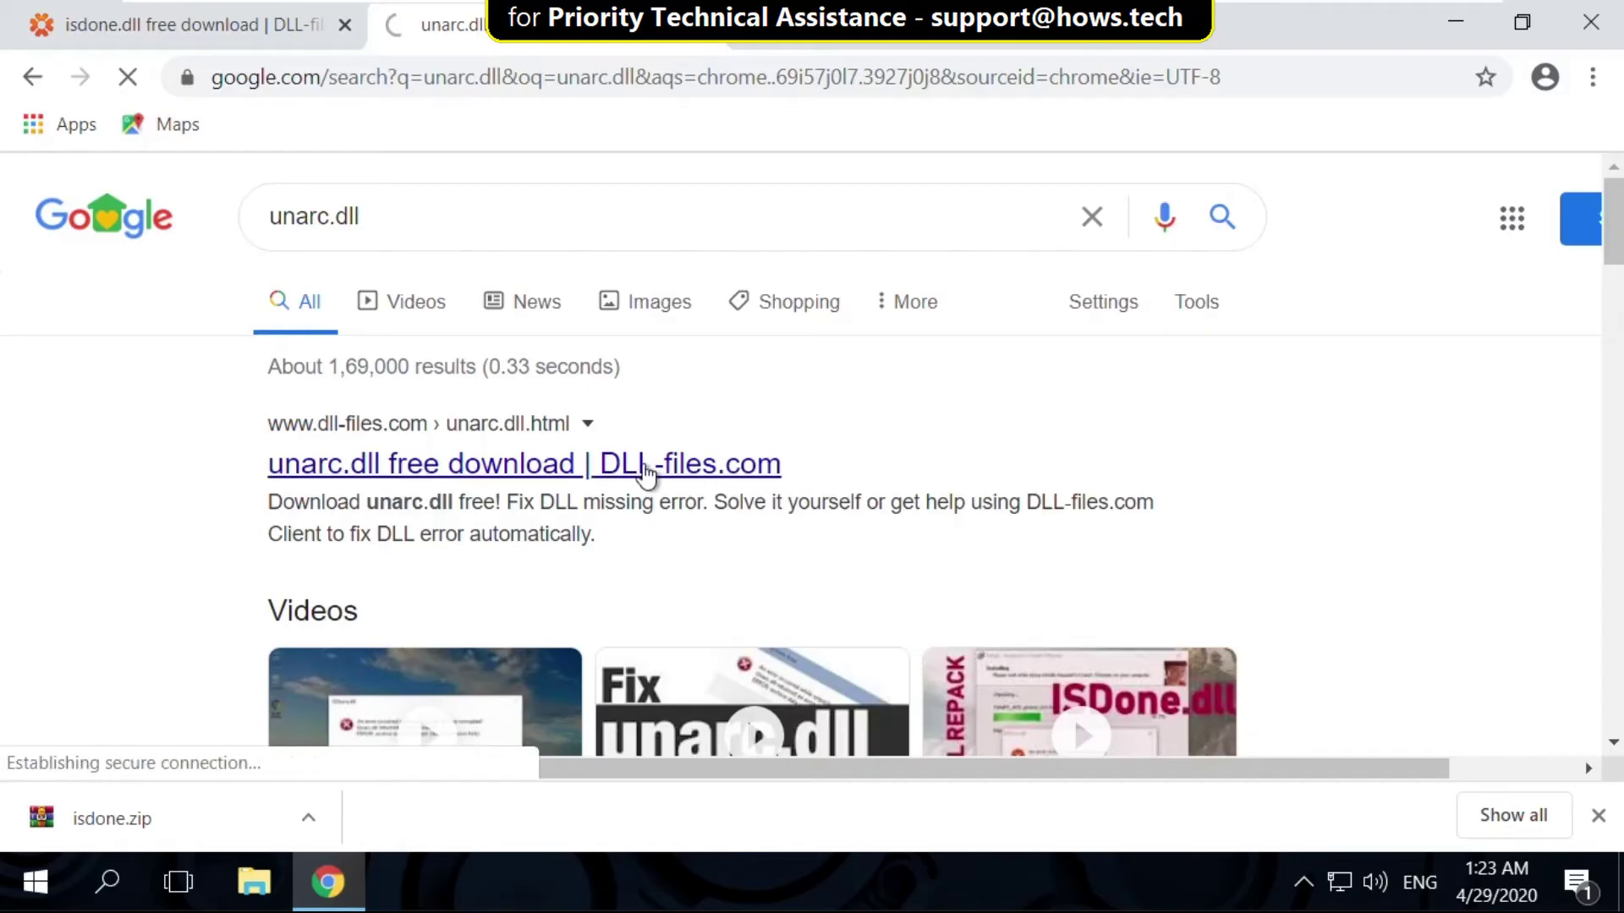
pyautogui.scroll(-5, 643, 461)
pyautogui.scroll(-5, 643, 462)
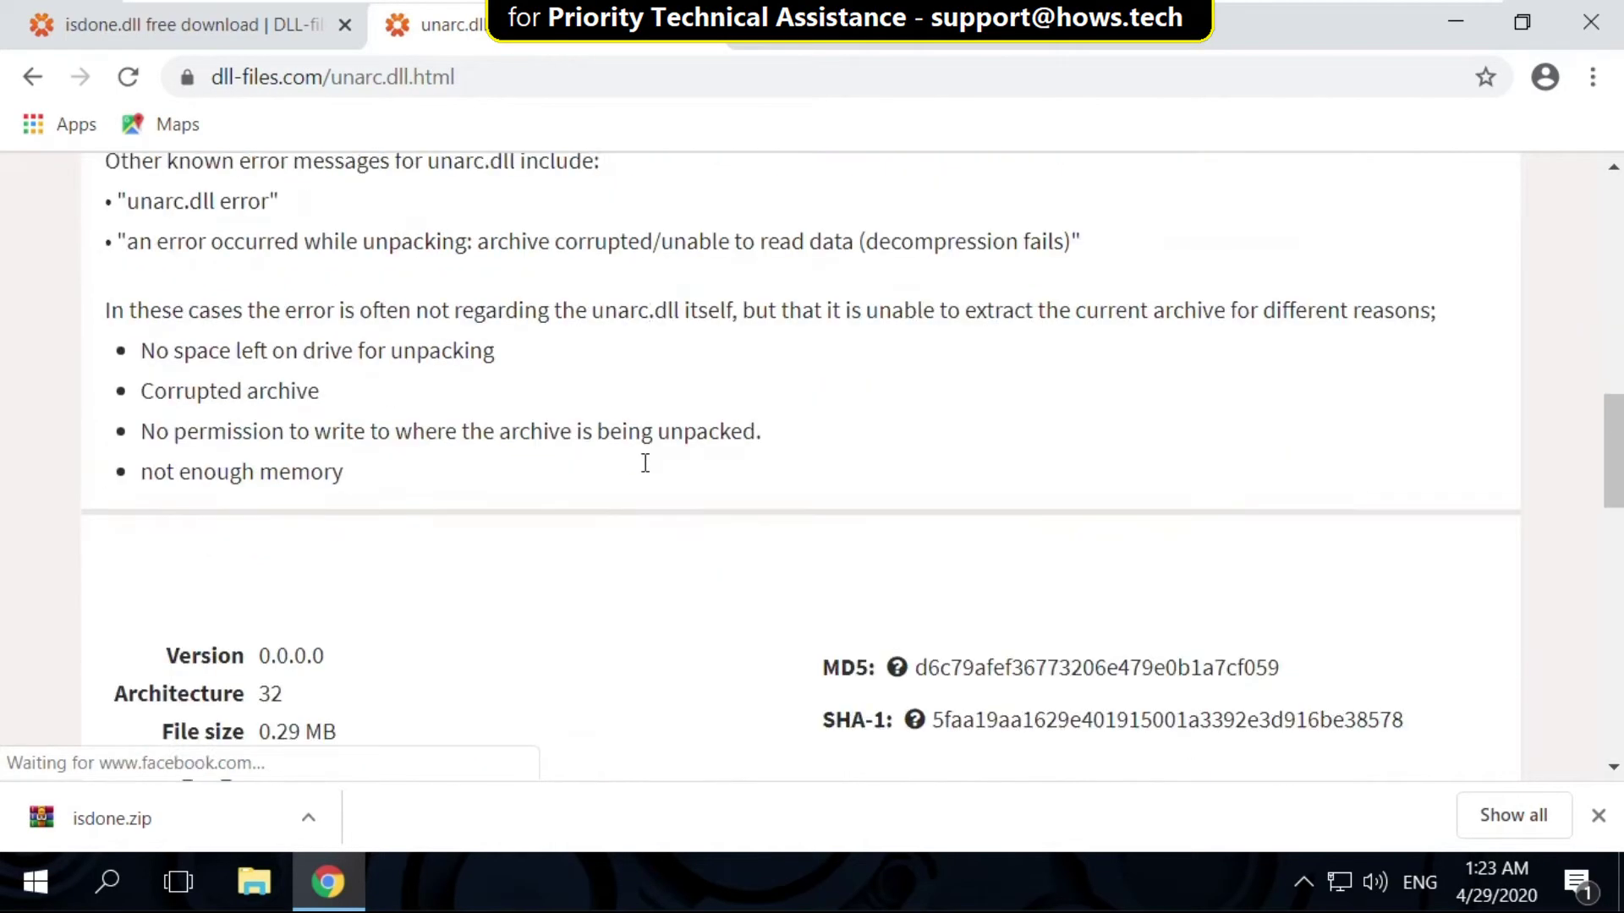
pyautogui.scroll(-3, 644, 463)
pyautogui.click(909, 610)
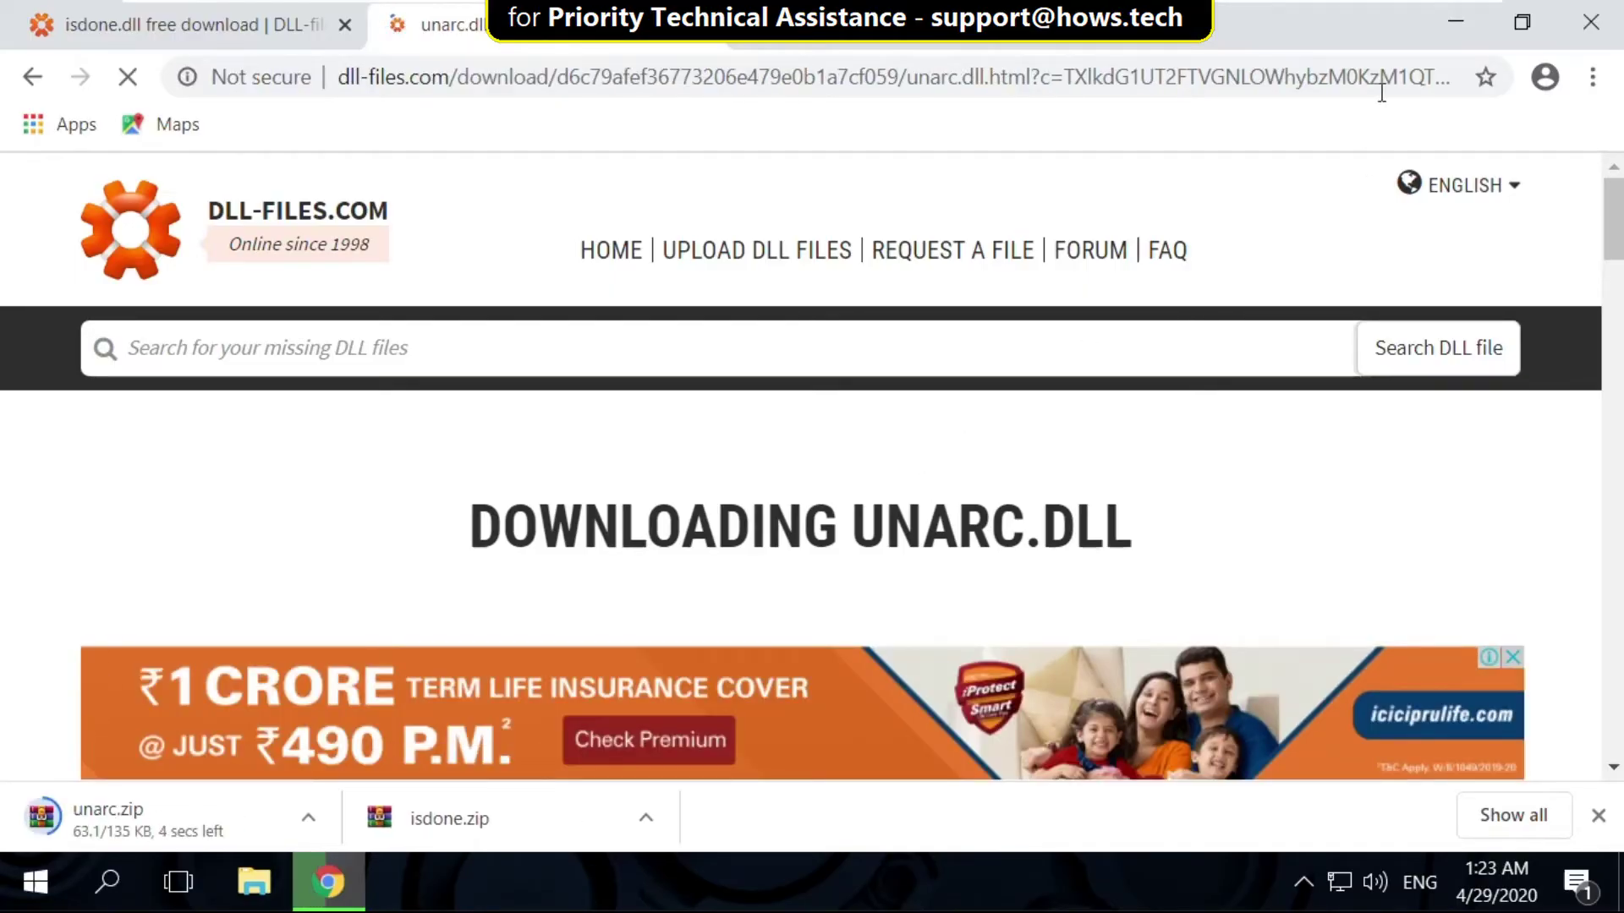
pyautogui.click(1447, 18)
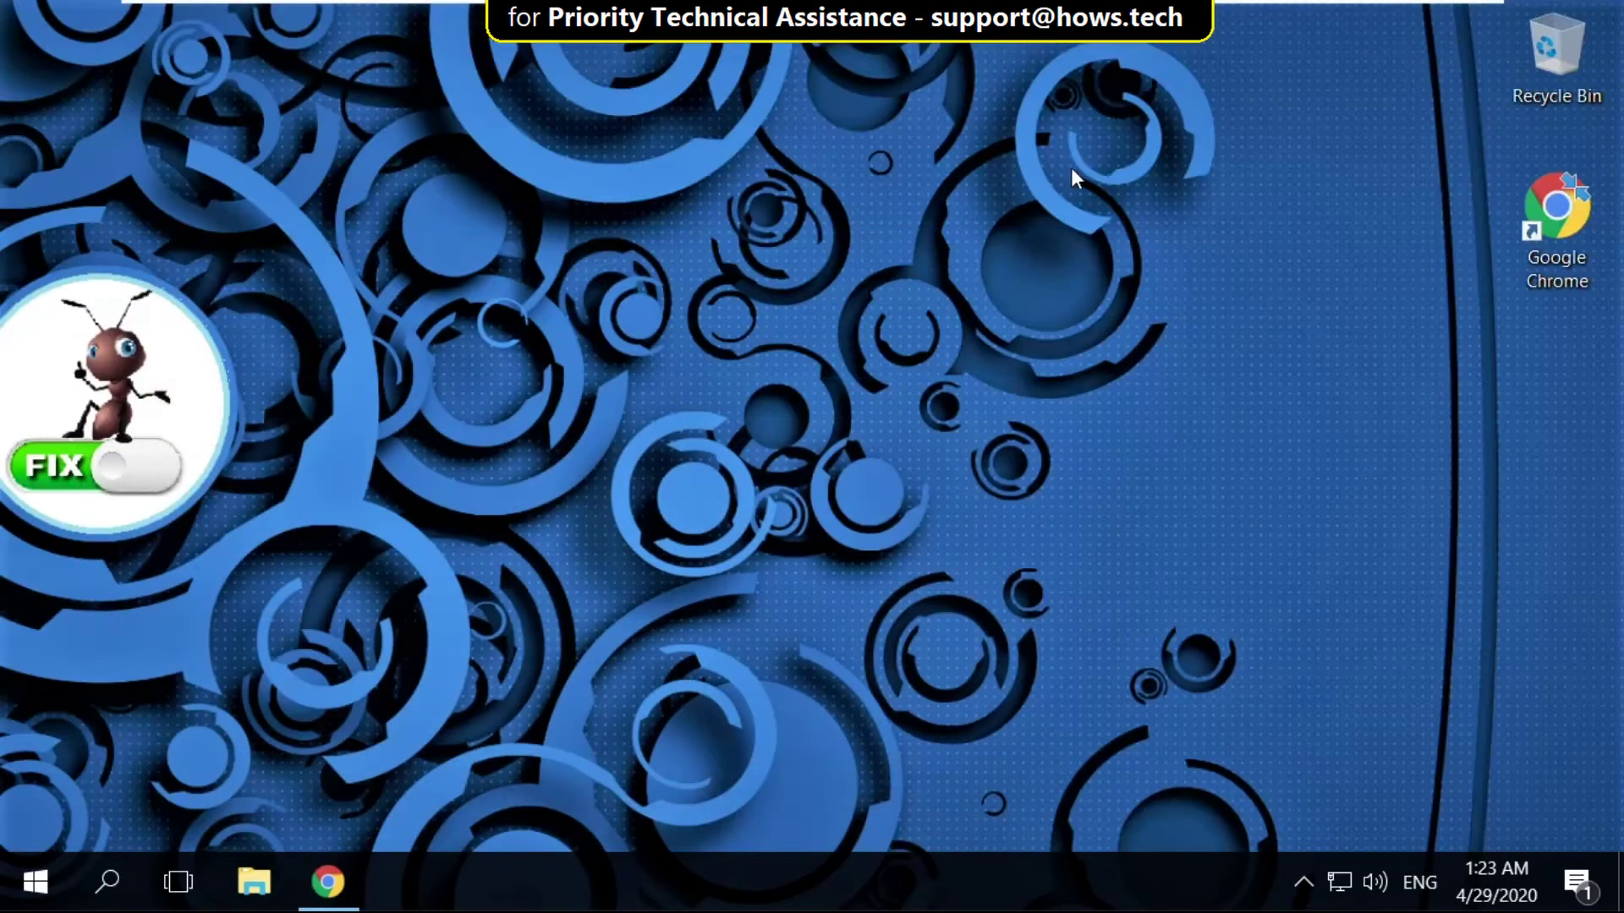
# In Downloads, extract isdone.zip and unarc.zip with Extract Here
pyautogui.click(253, 881)
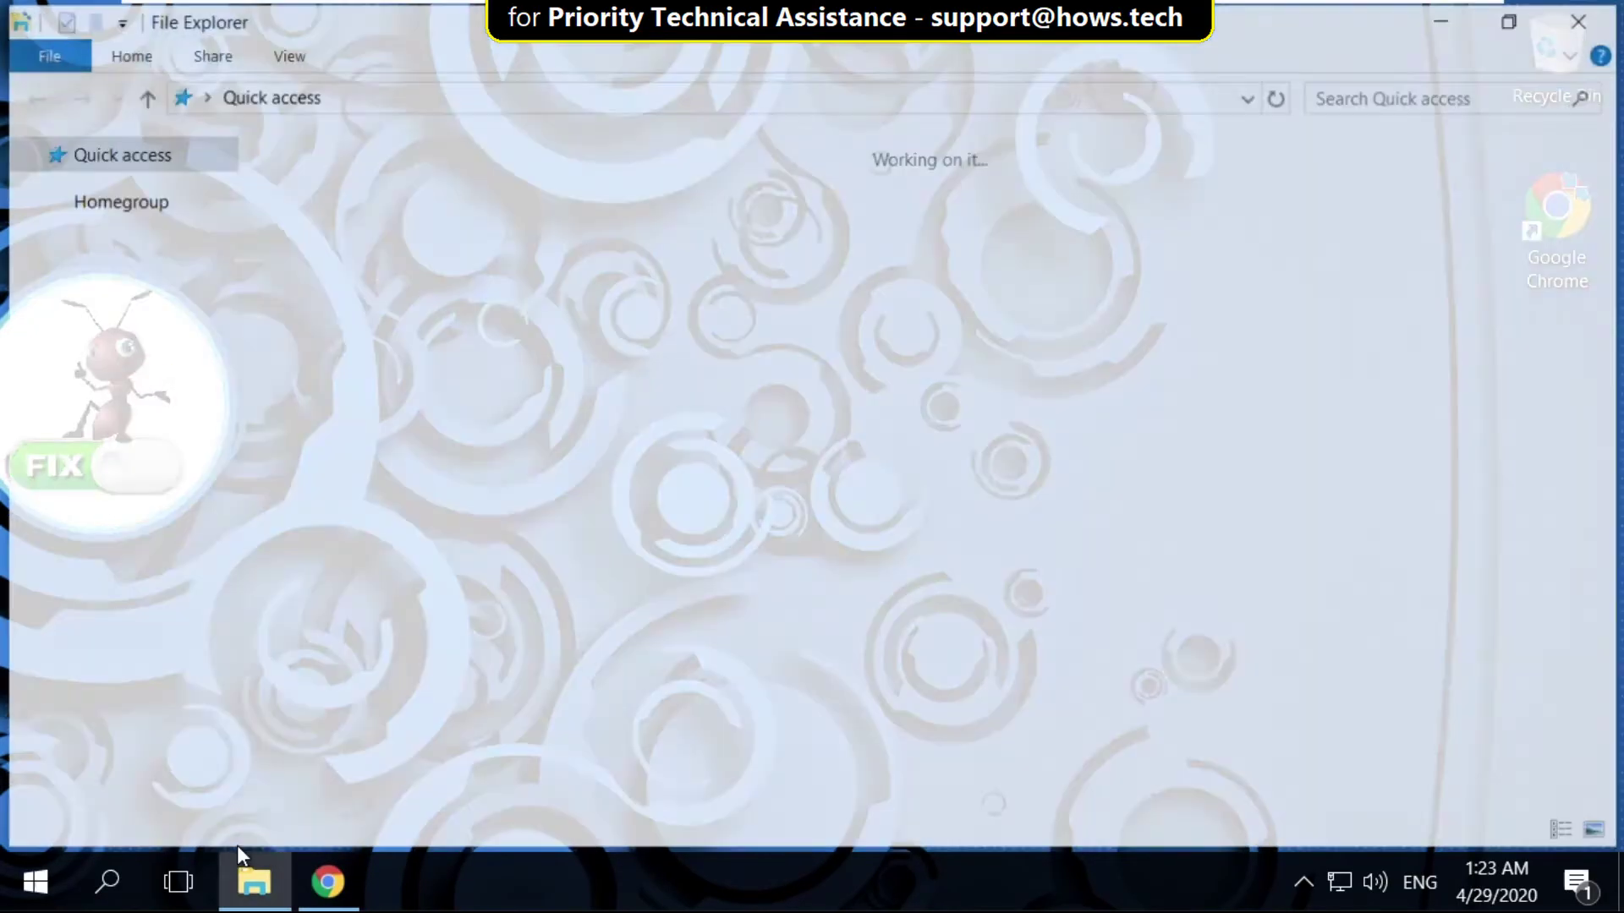
pyautogui.click(123, 235)
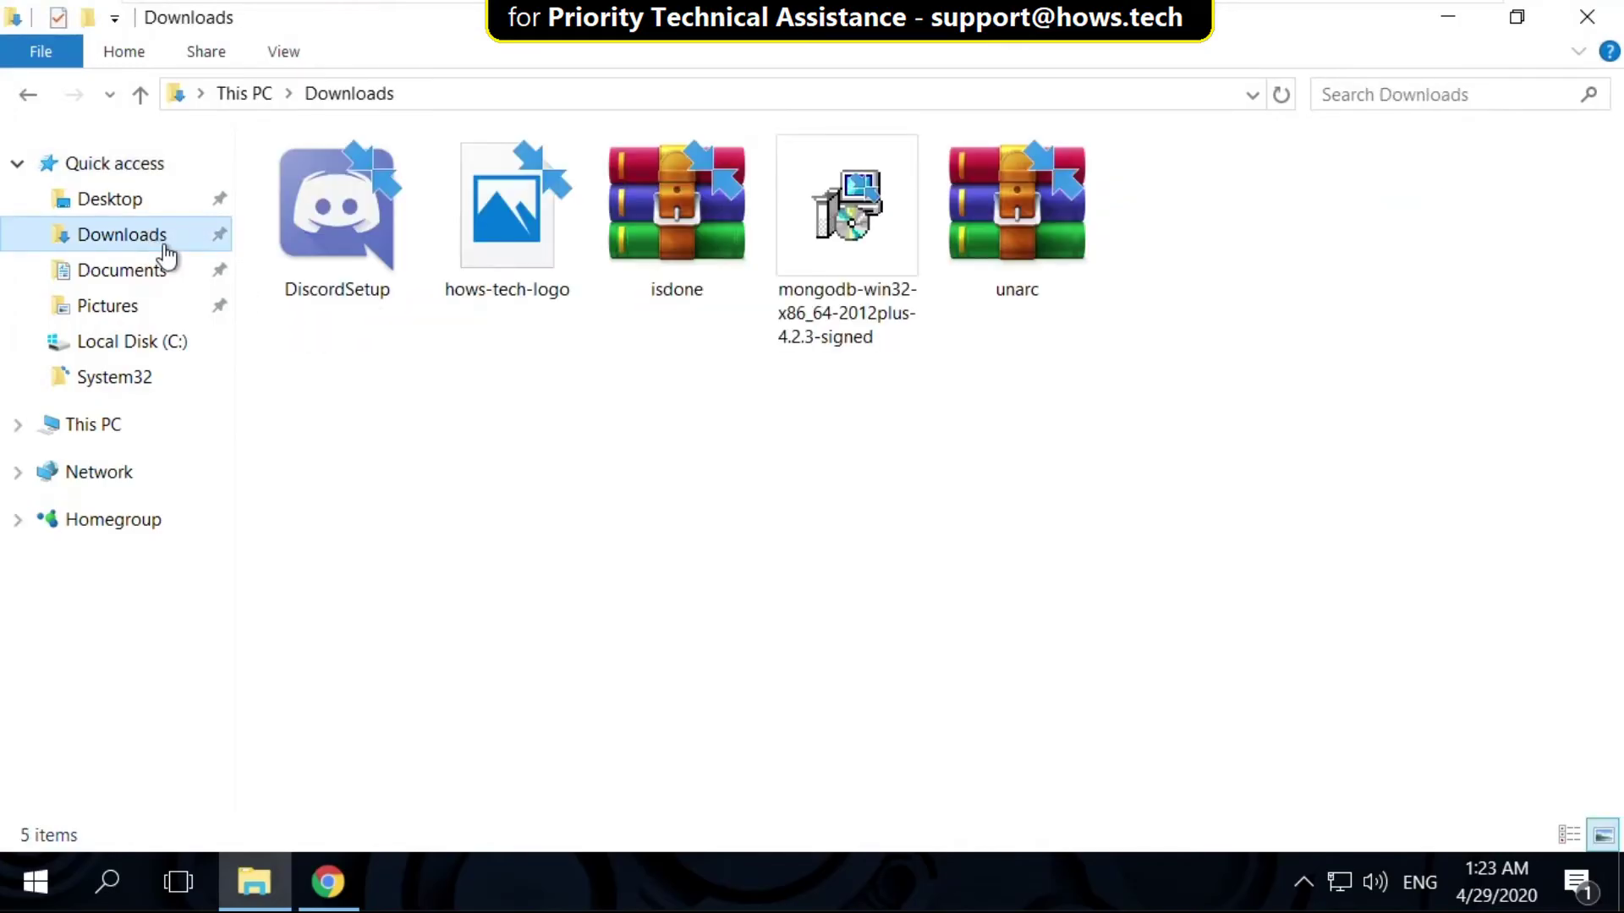
pyautogui.click(660, 230)
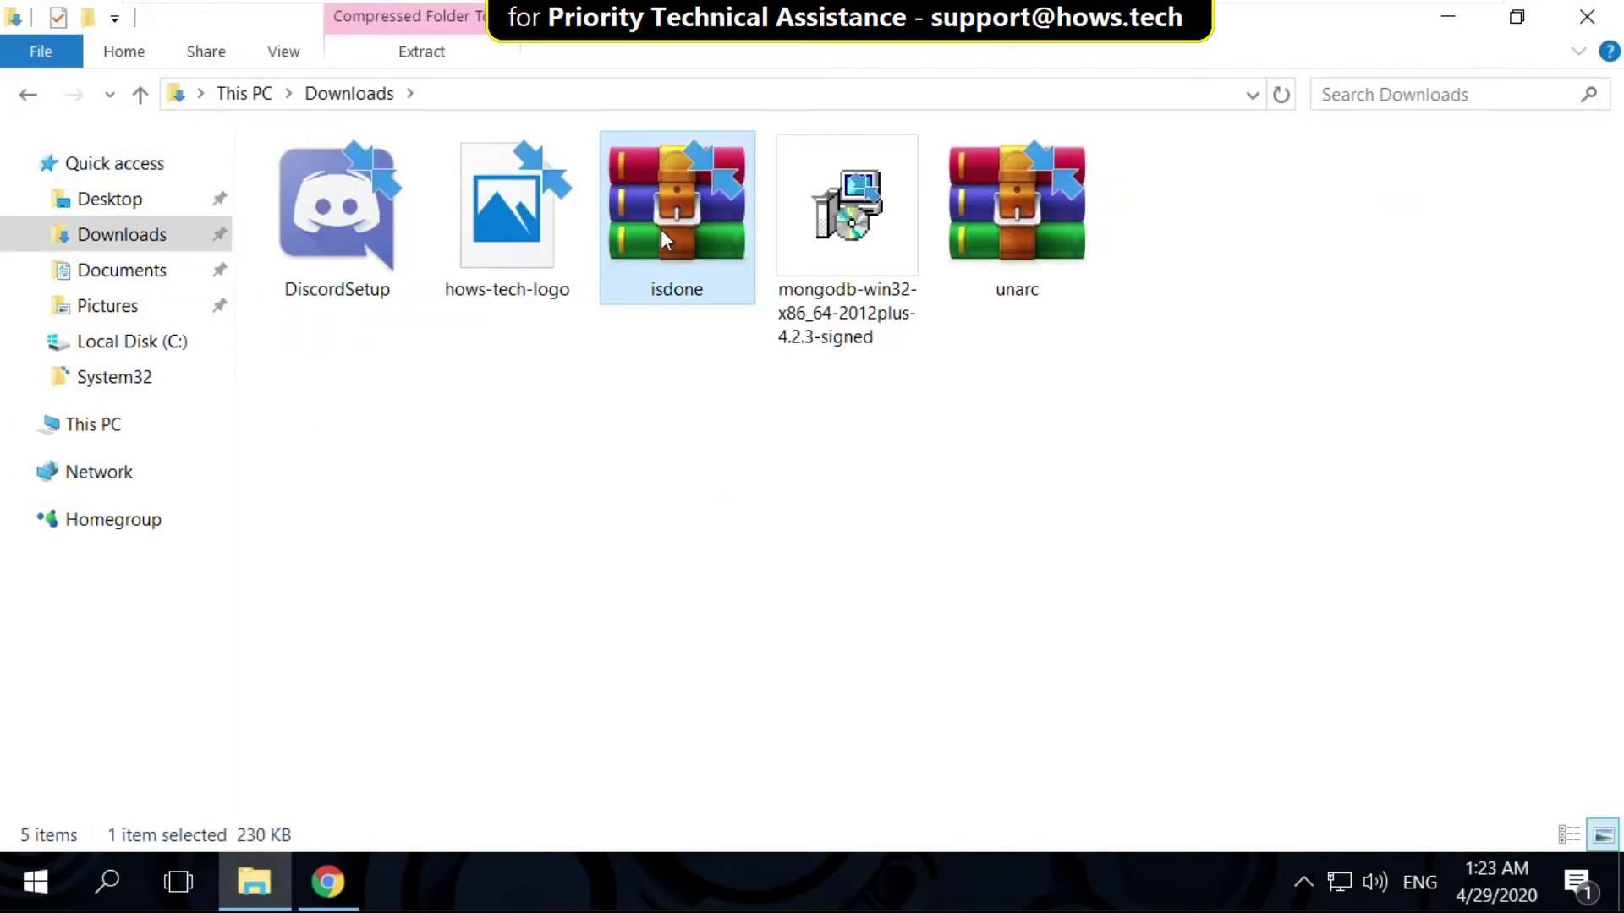
pyautogui.rightClick(706, 254)
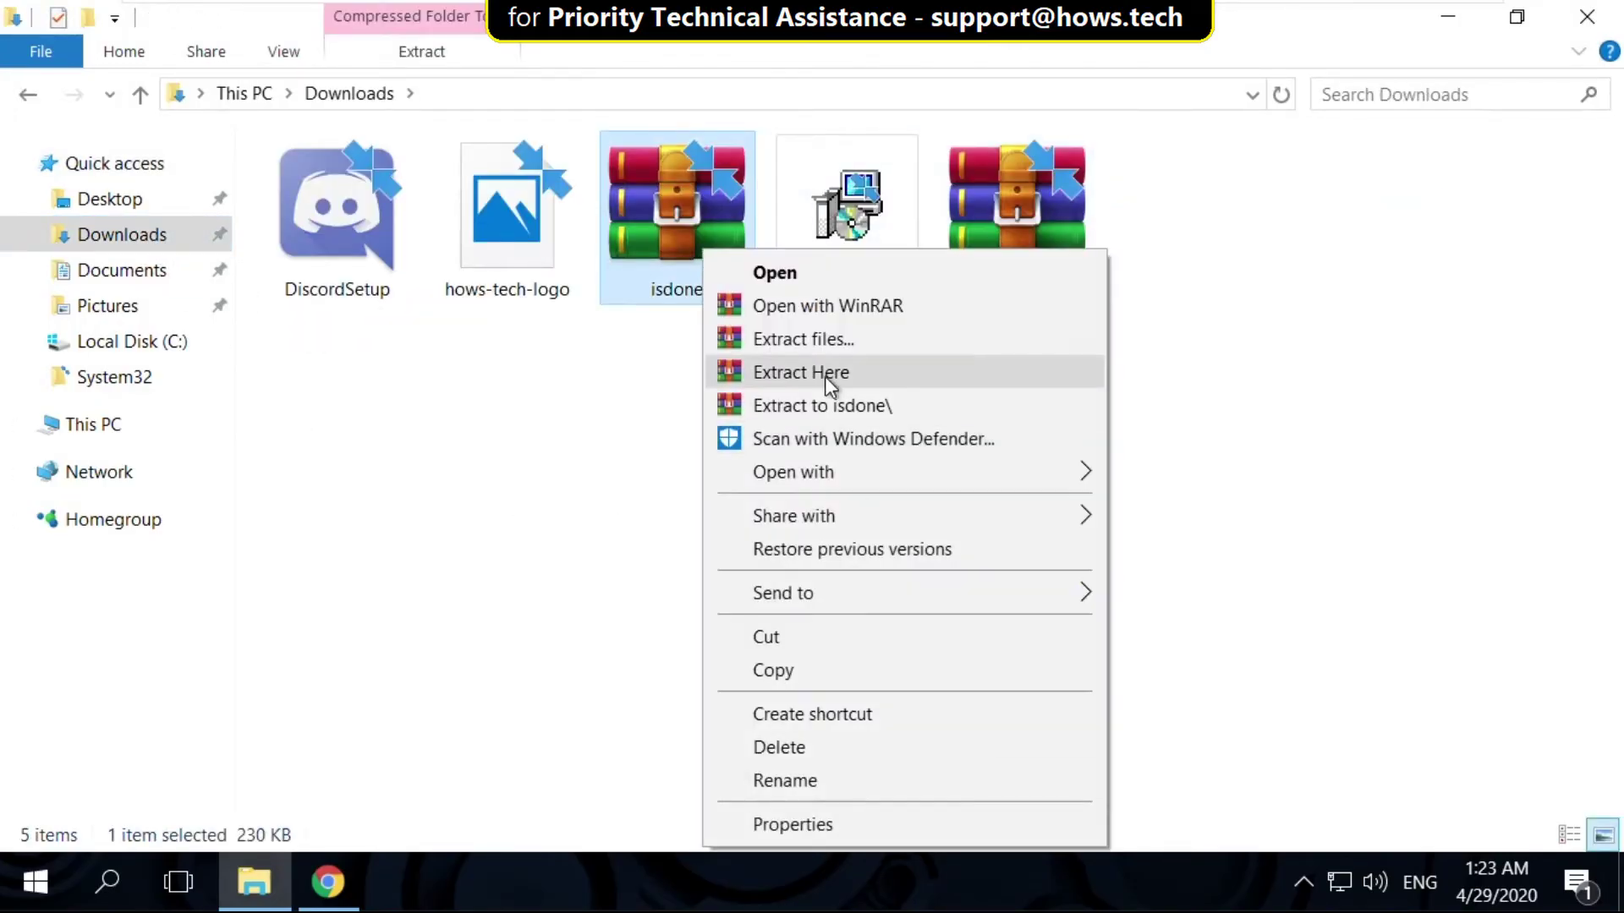
pyautogui.click(824, 394)
pyautogui.rightClick(1037, 270)
pyautogui.click(1135, 376)
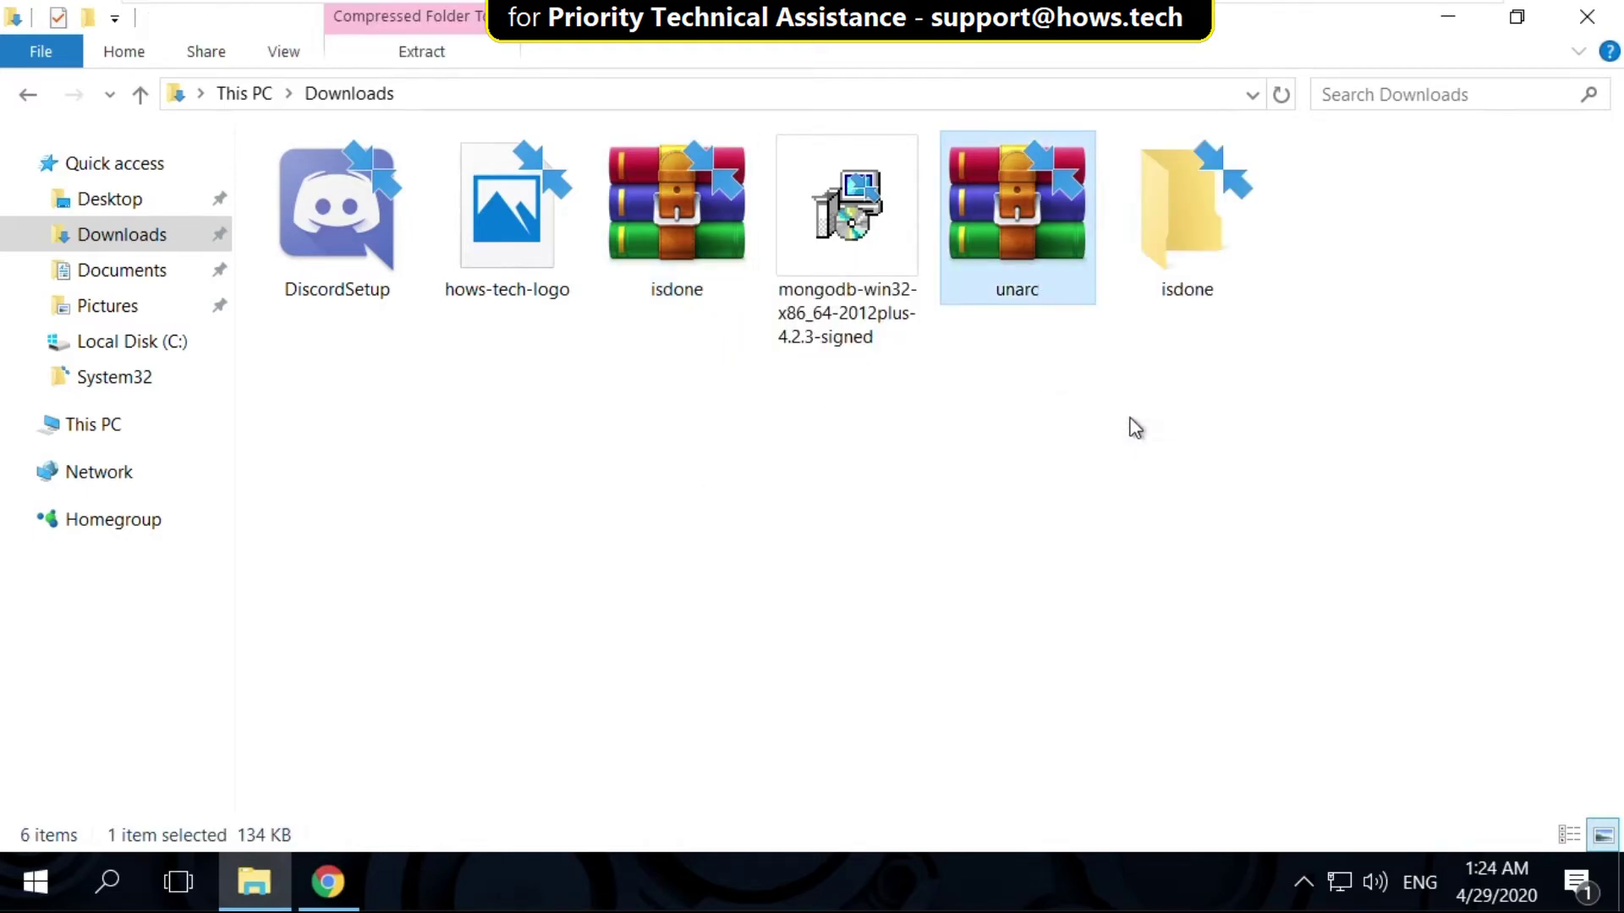
# Copy the extracted isdone and unarc folders
pyautogui.click(1192, 229)
pyautogui.keyDown('ctrl'); pyautogui.click(1336, 223); pyautogui.keyUp('ctrl')
pyautogui.rightClick(1334, 221)
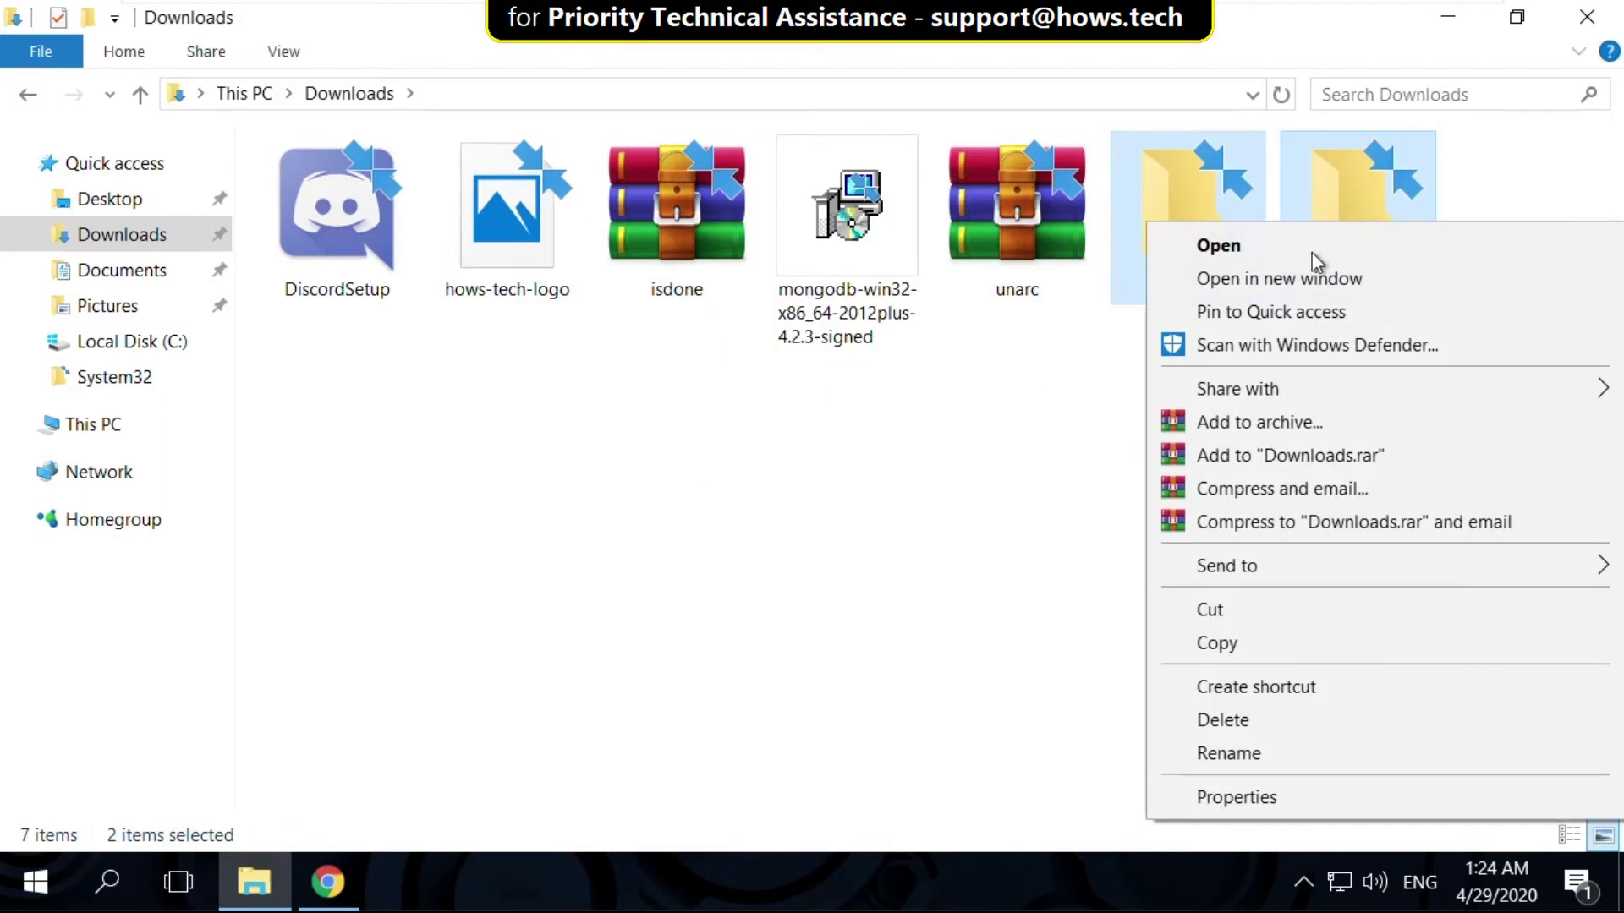
pyautogui.click(1216, 644)
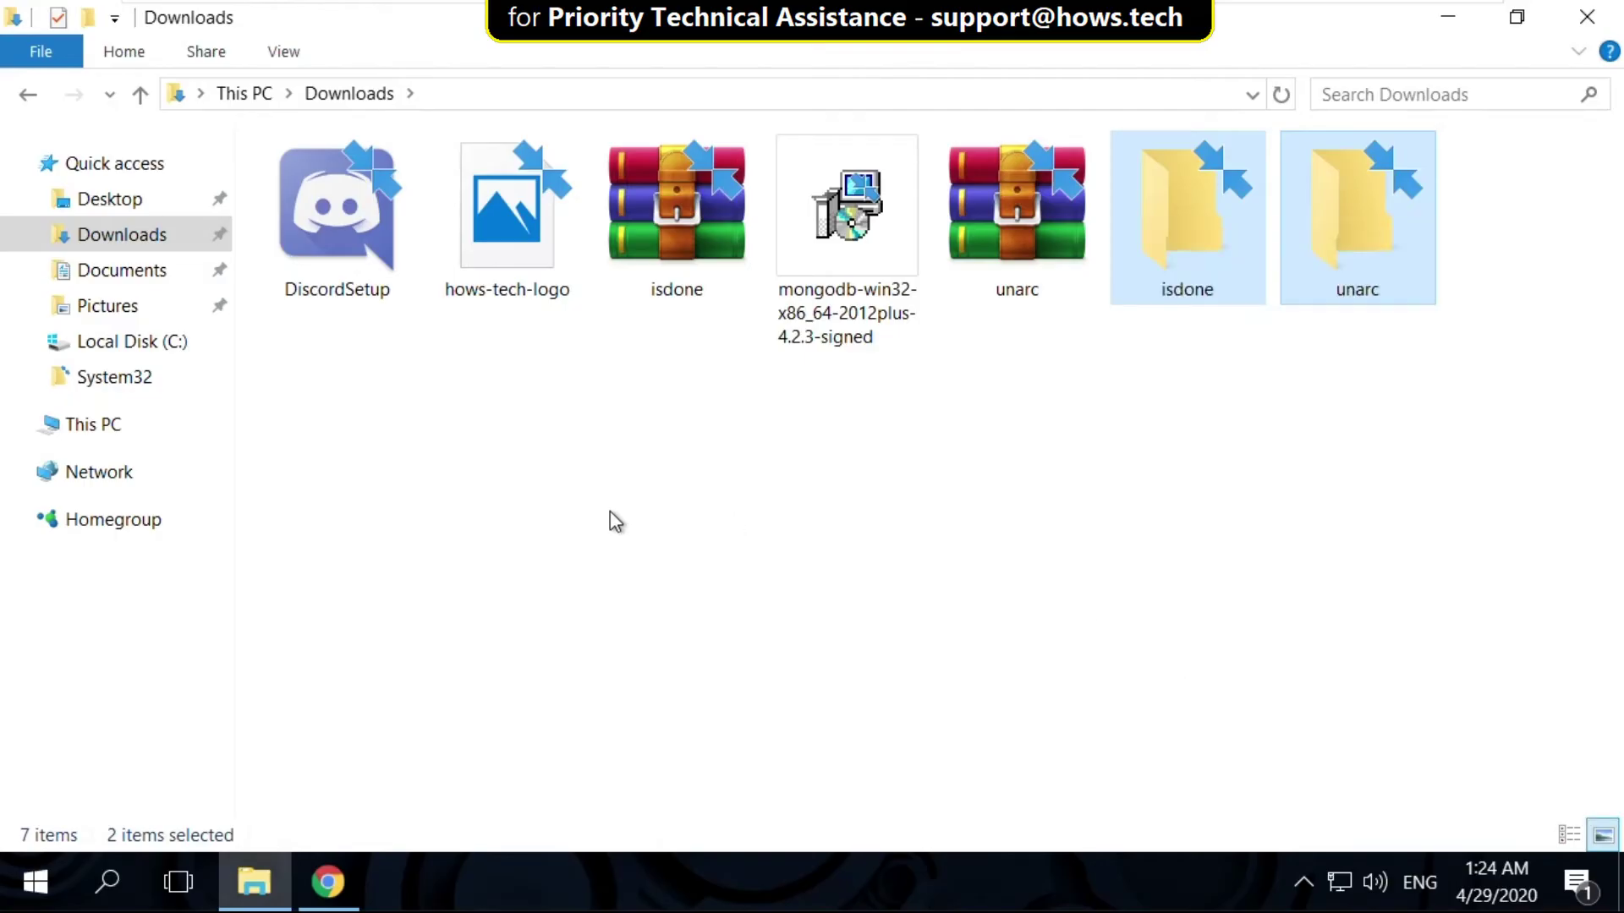
# Browse to C:\Windows\System32 in File Explorer
pyautogui.click(80, 424)
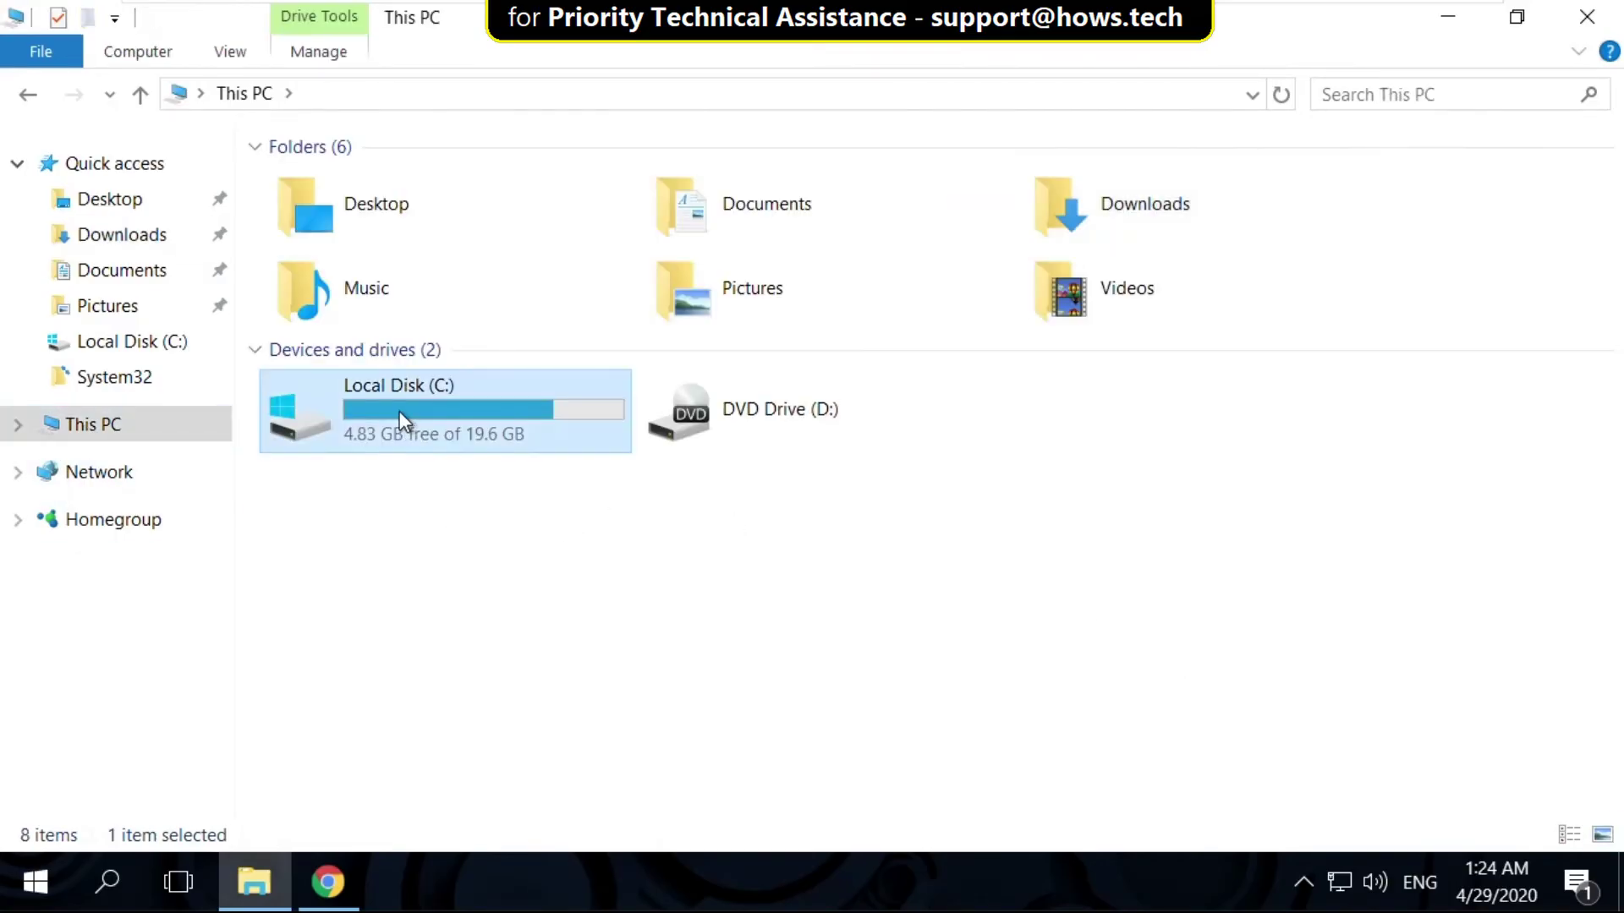
pyautogui.doubleClick(400, 411)
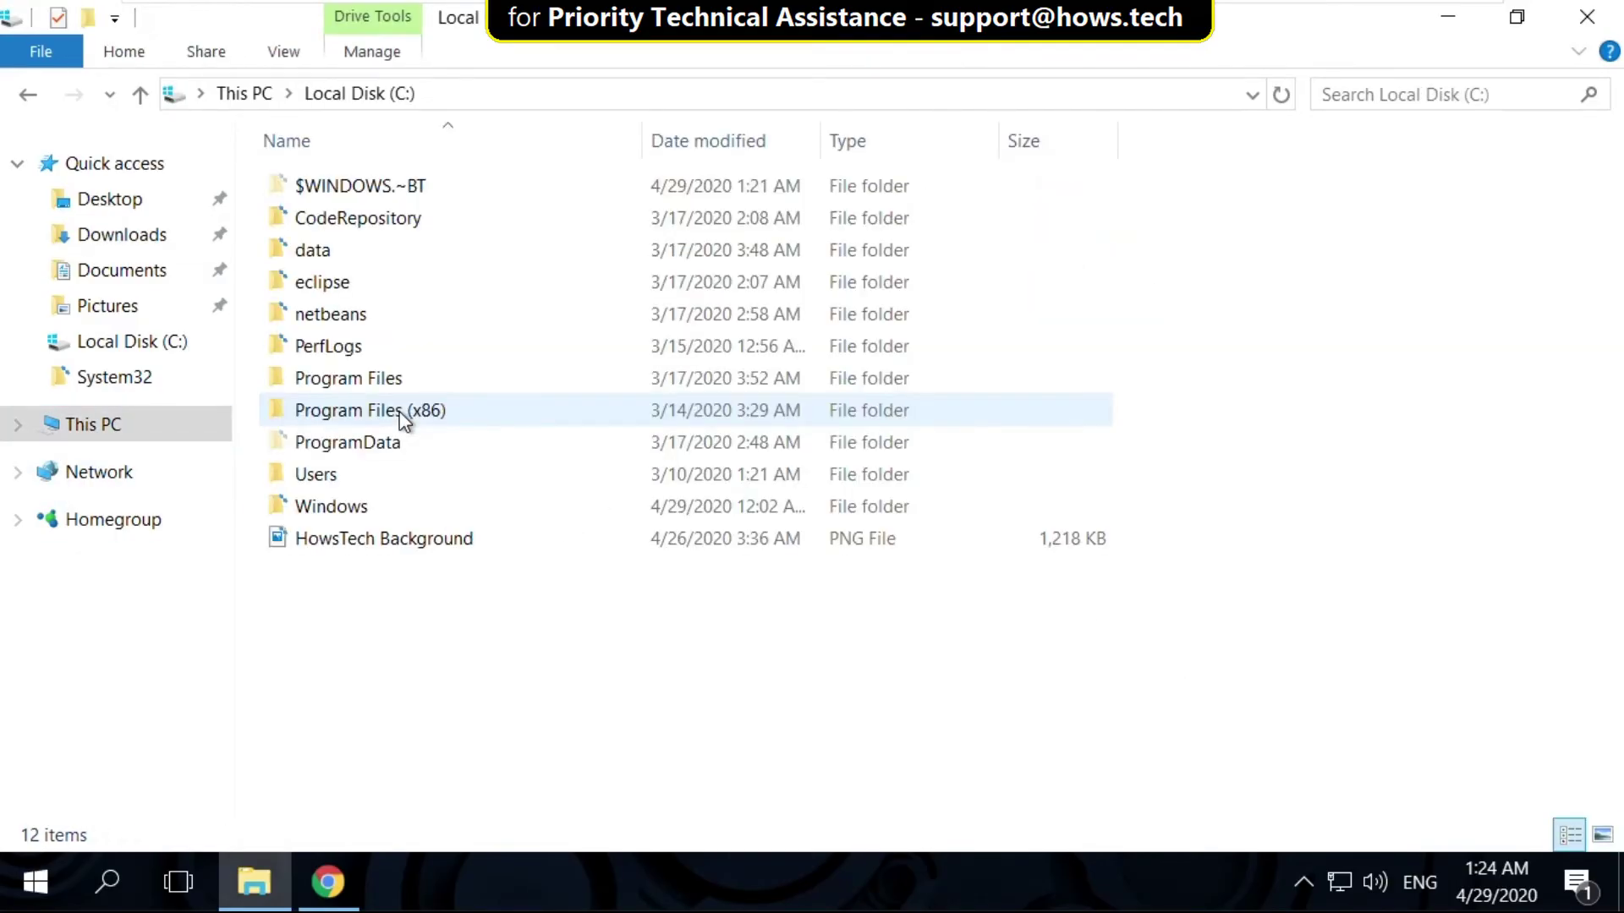
pyautogui.doubleClick(333, 505)
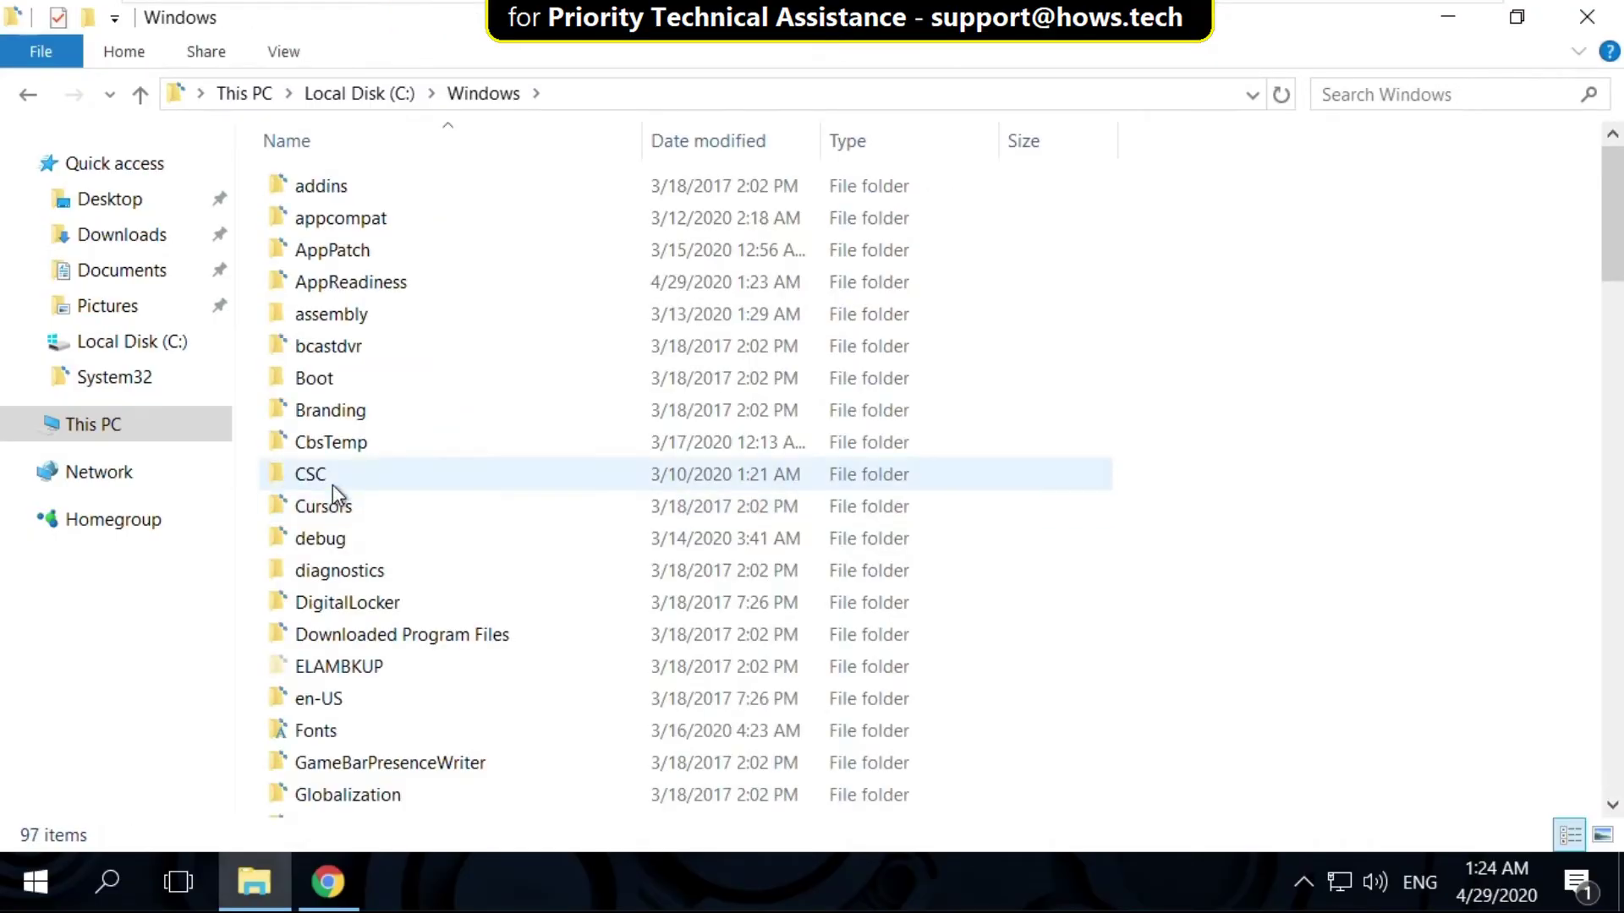
pyautogui.scroll(-4, 313, 543)
pyautogui.scroll(-4, 313, 542)
pyautogui.scroll(-4, 313, 542)
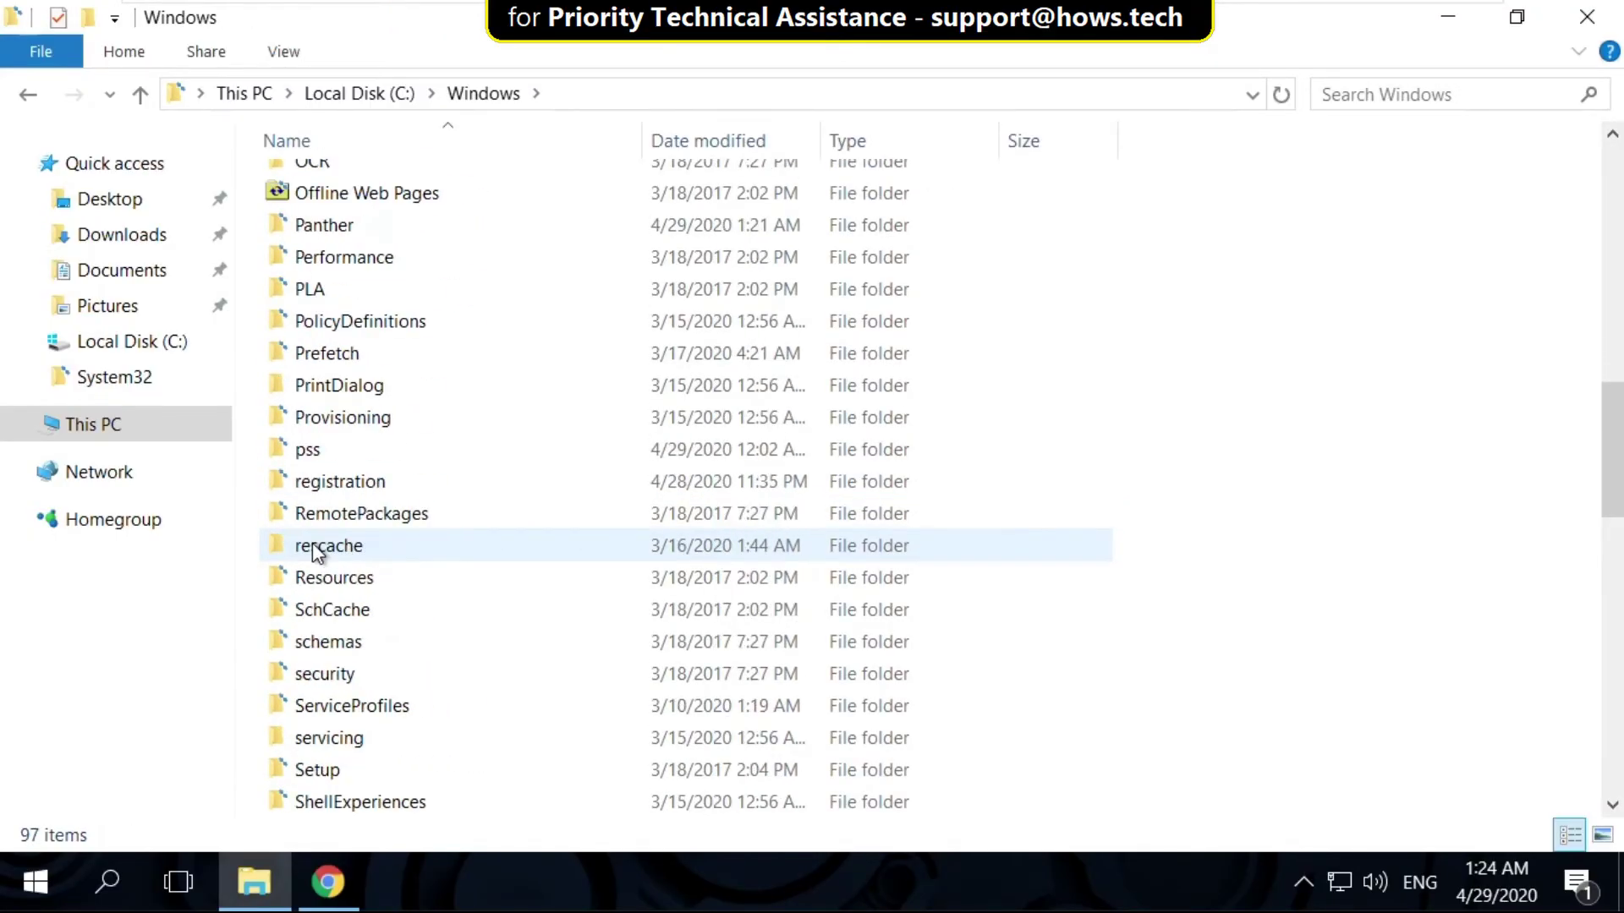
pyautogui.scroll(-3, 312, 542)
pyautogui.scroll(-1, 312, 542)
pyautogui.doubleClick(331, 611)
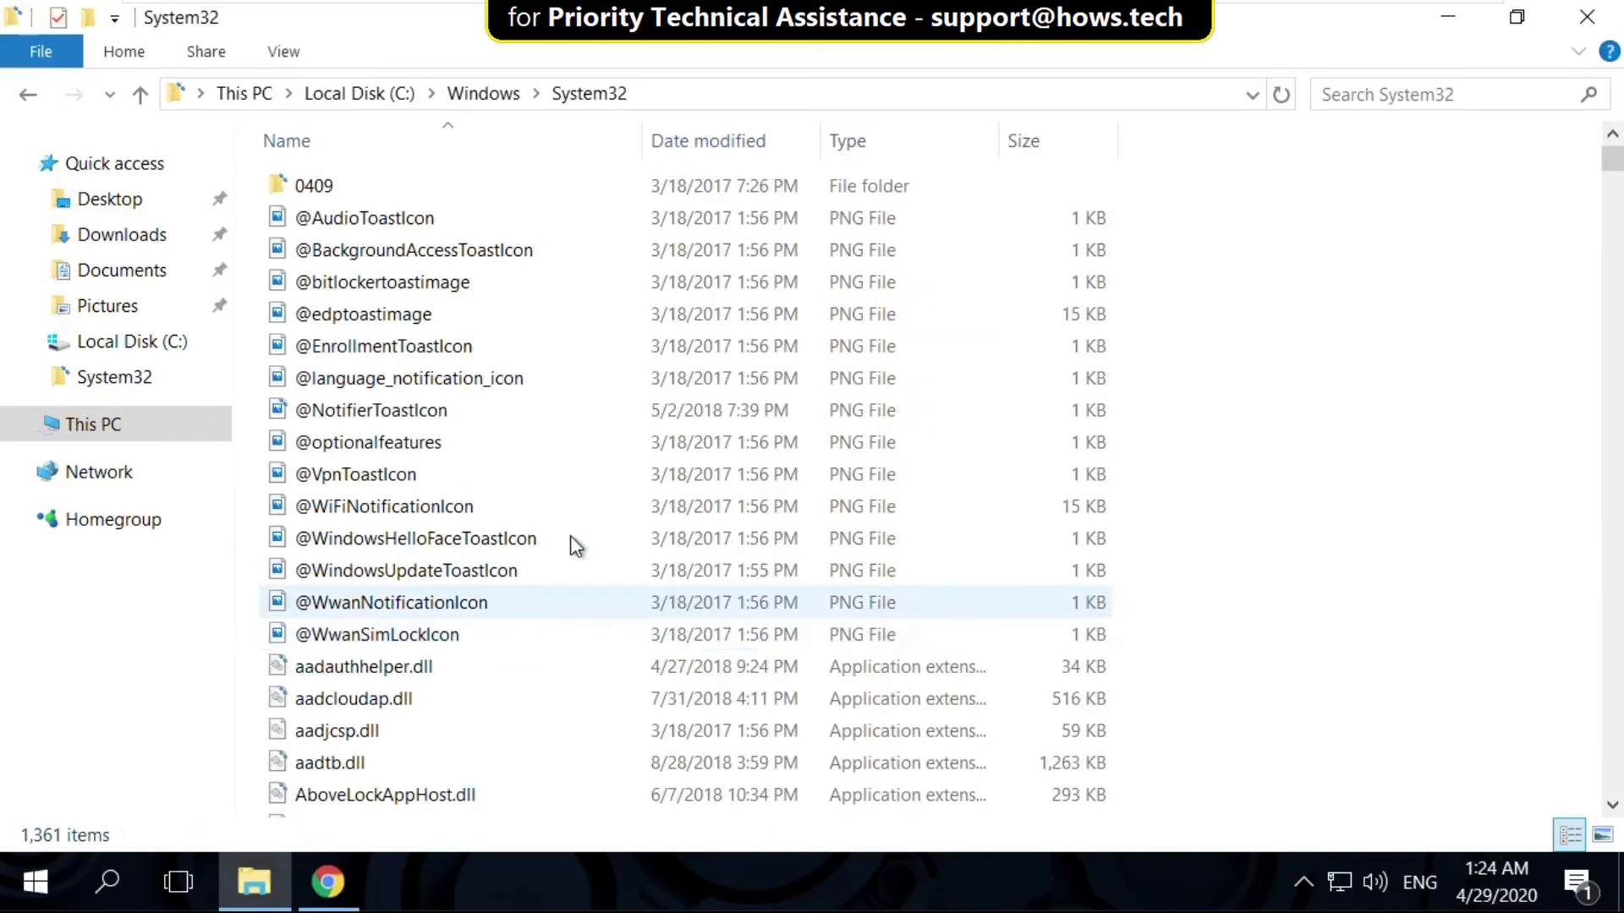
# Paste the isdone and unarc folders into System32, approving both administrator prompts
pyautogui.rightClick(1241, 431)
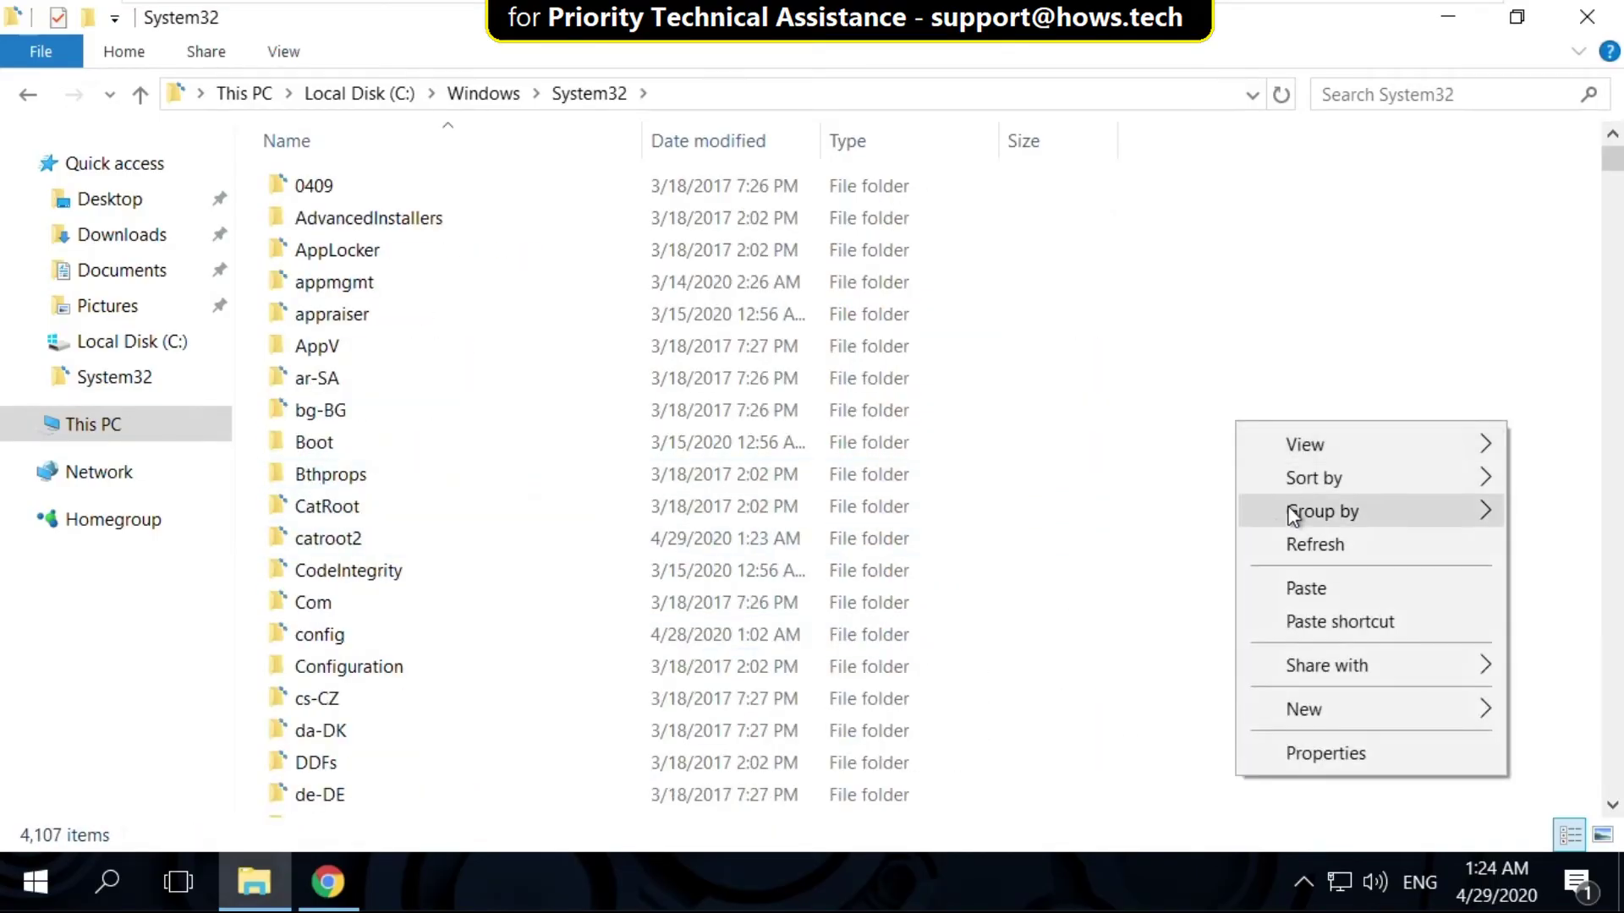
pyautogui.click(1319, 588)
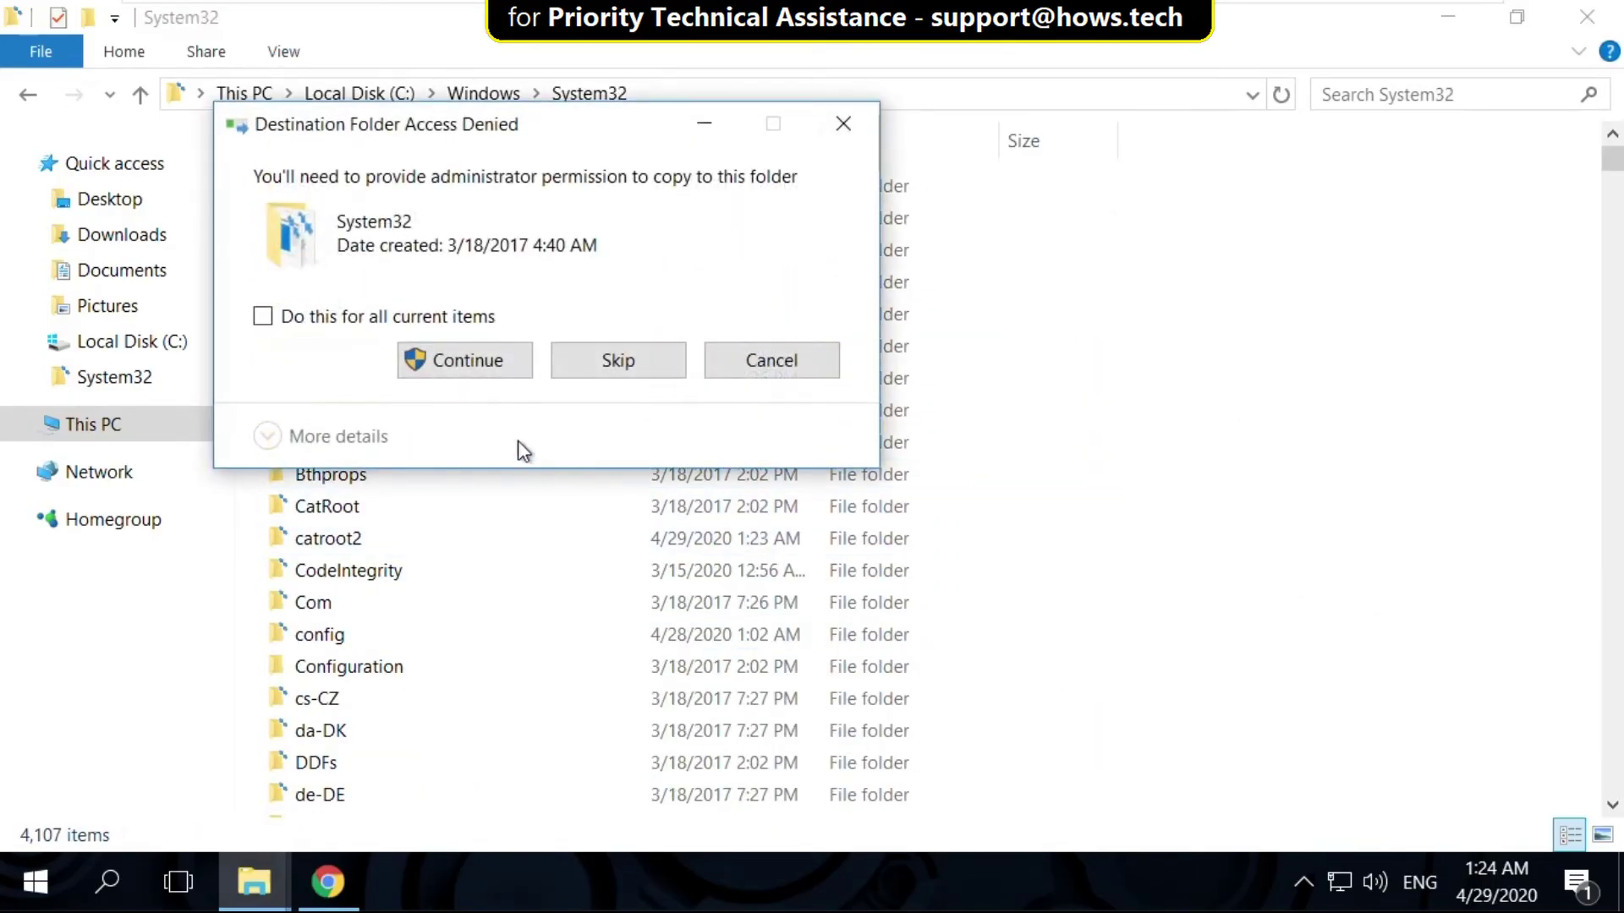
pyautogui.click(464, 363)
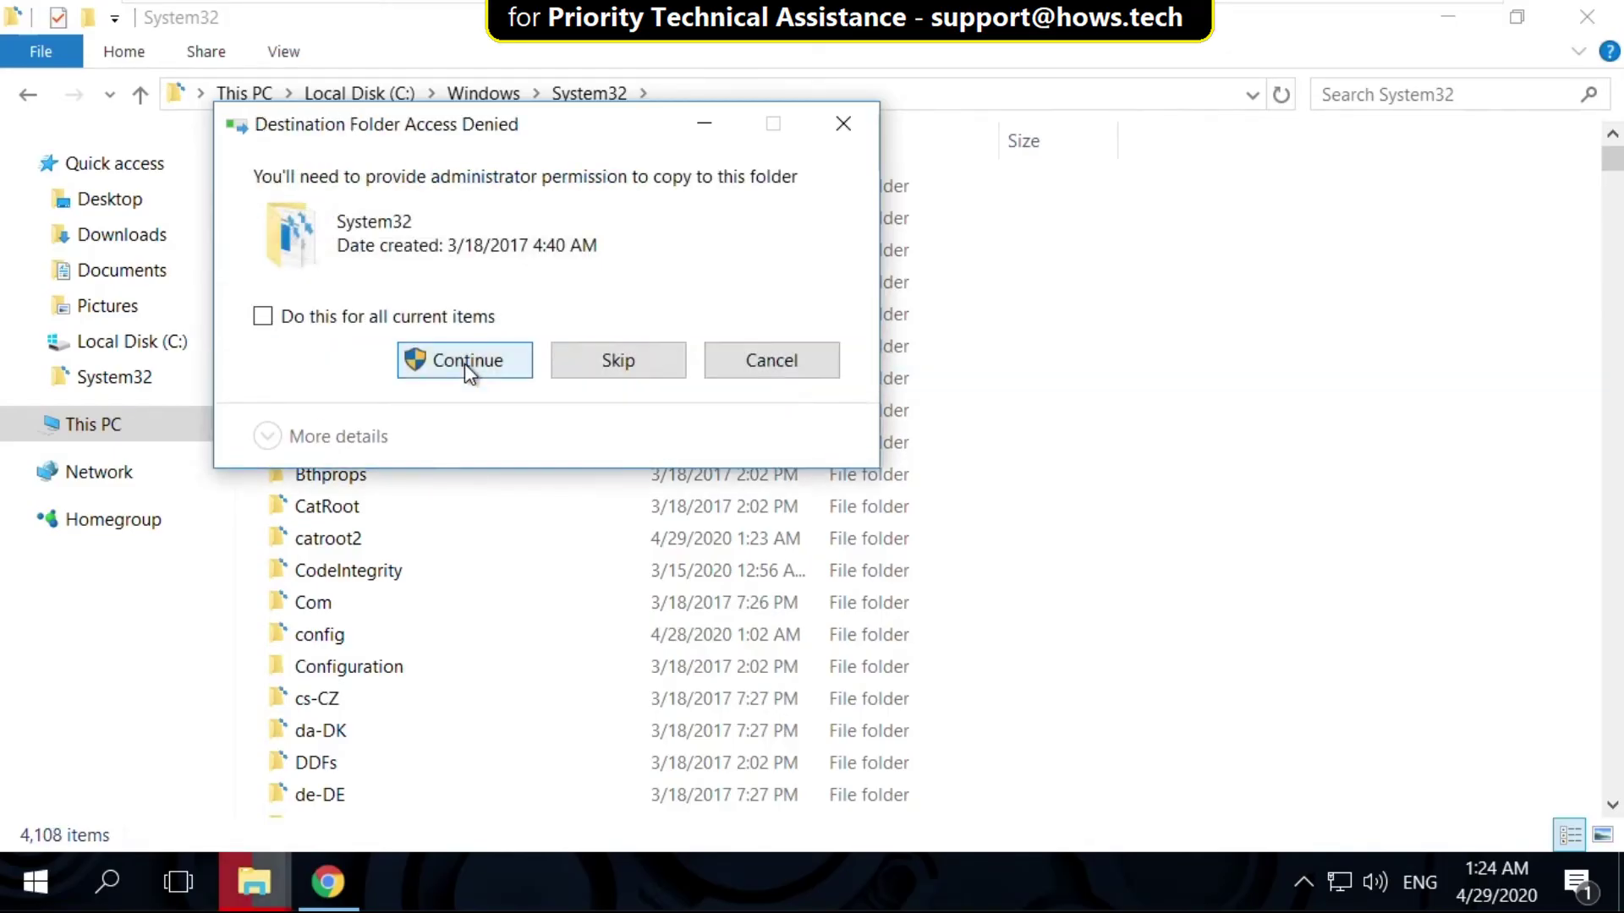
pyautogui.click(464, 363)
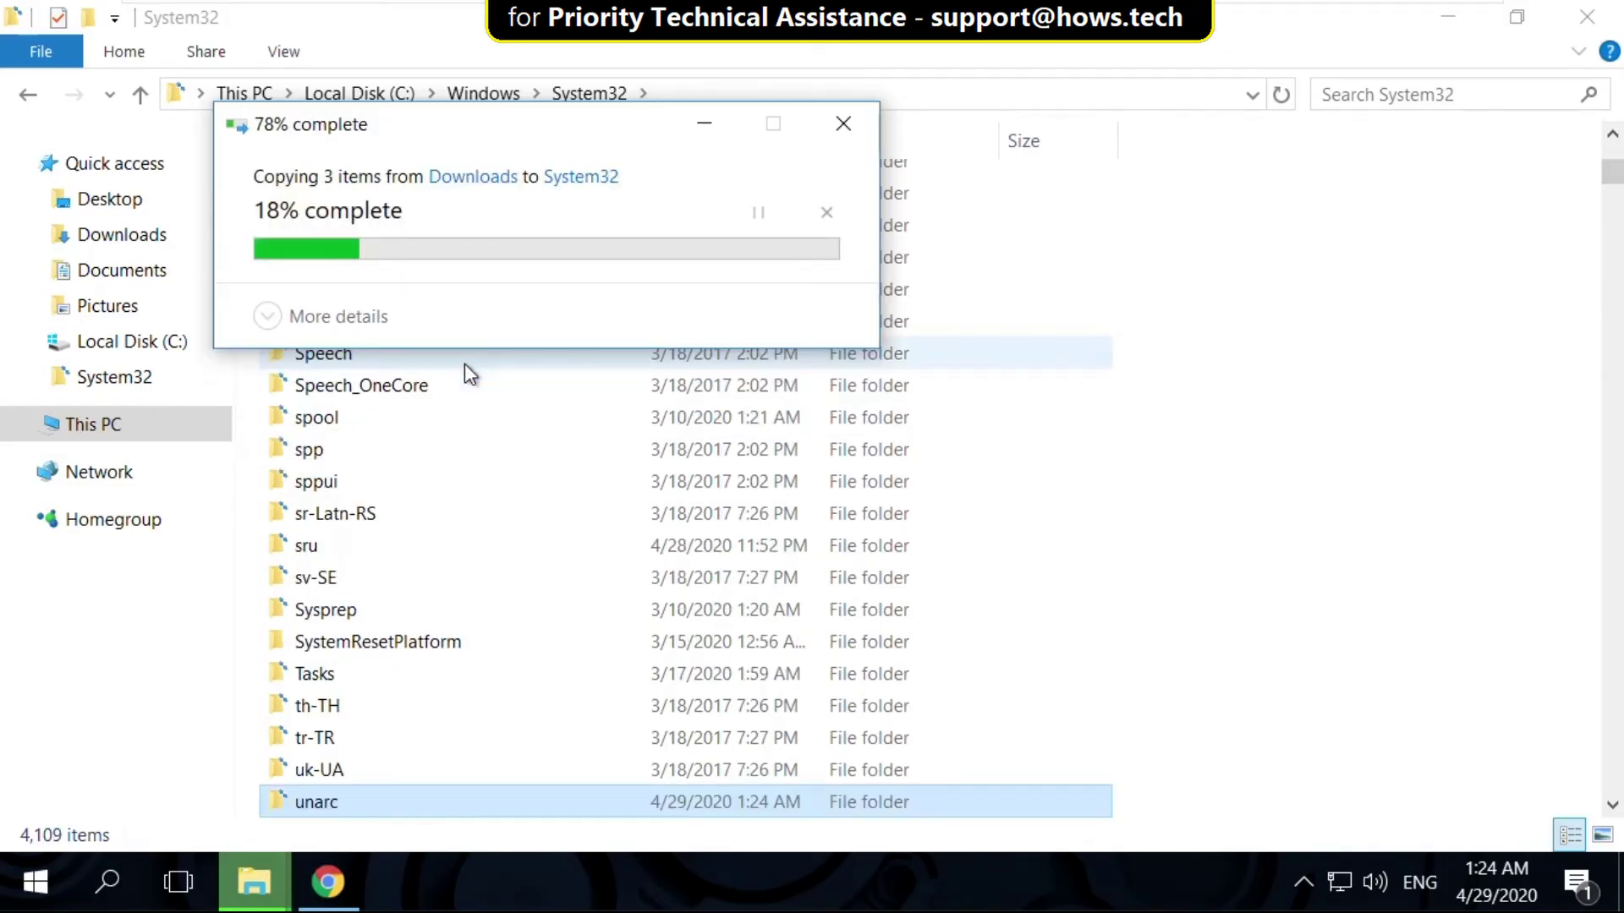
pyautogui.click(1381, 504)
# Close File Explorer and run Command Prompt as administrator from Start search, approving UAC
pyautogui.click(1586, 17)
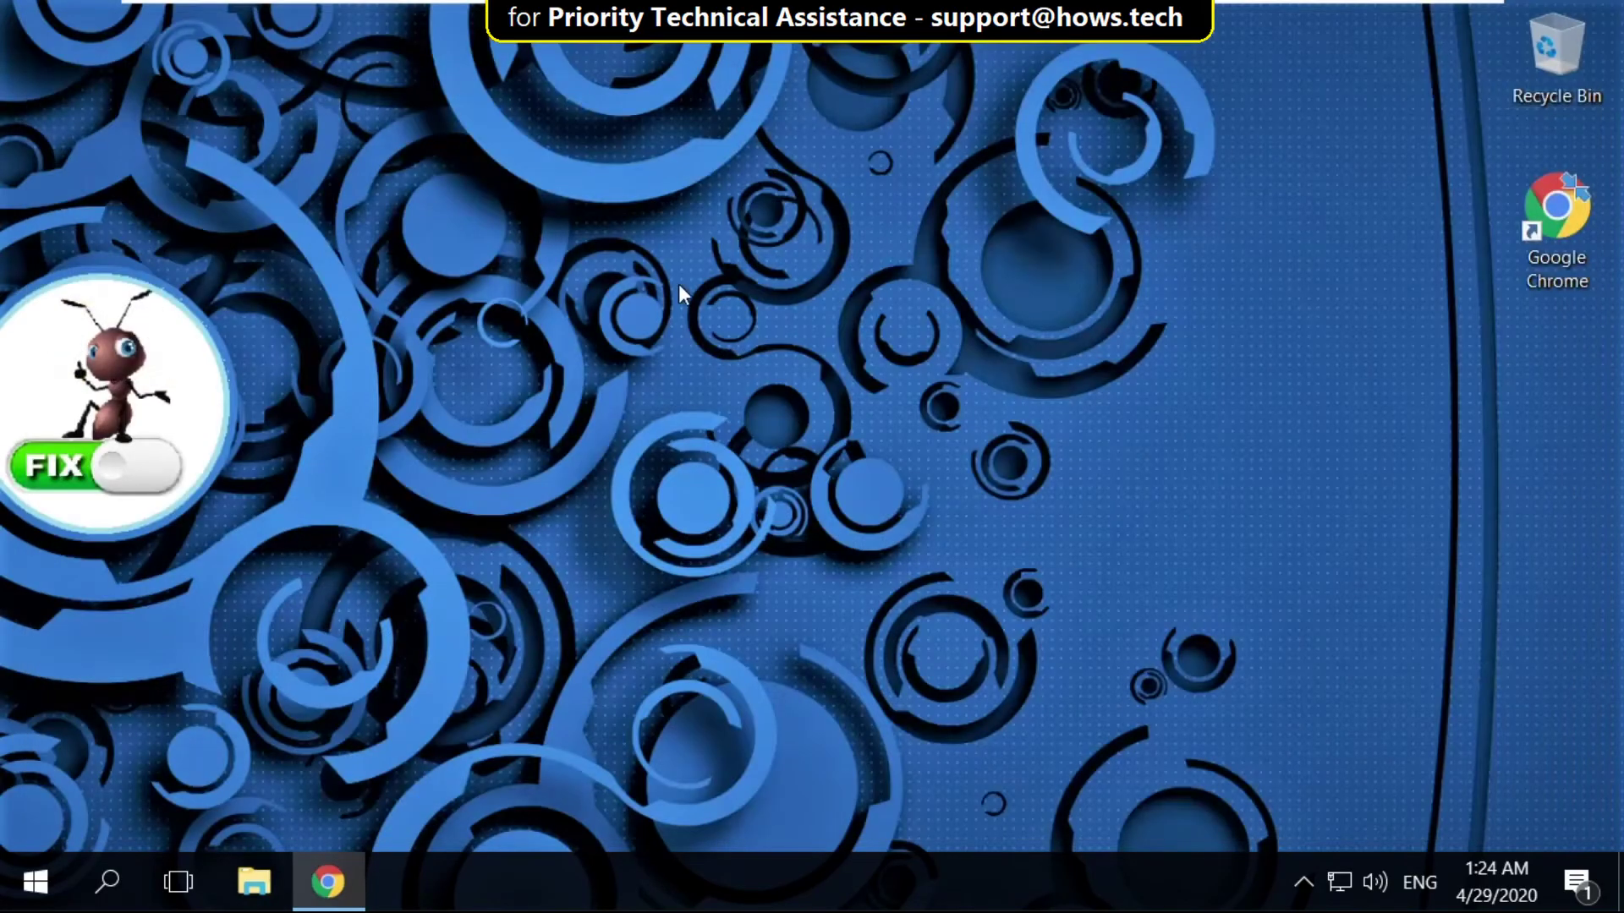
pyautogui.click(34, 882)
pyautogui.write('cmd')
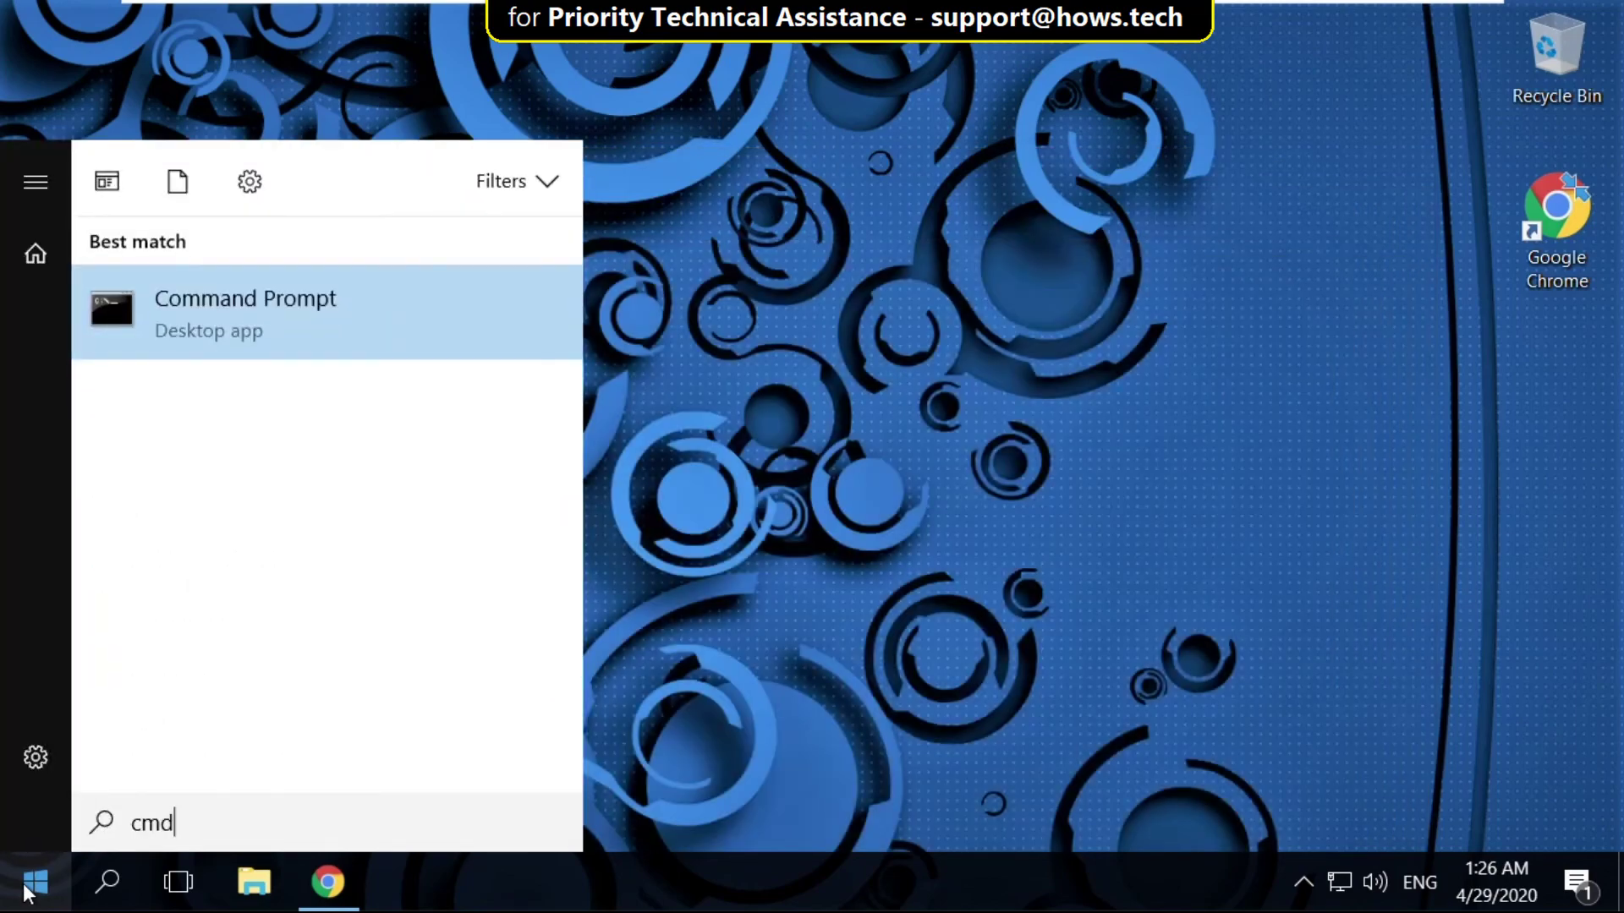
pyautogui.rightClick(254, 317)
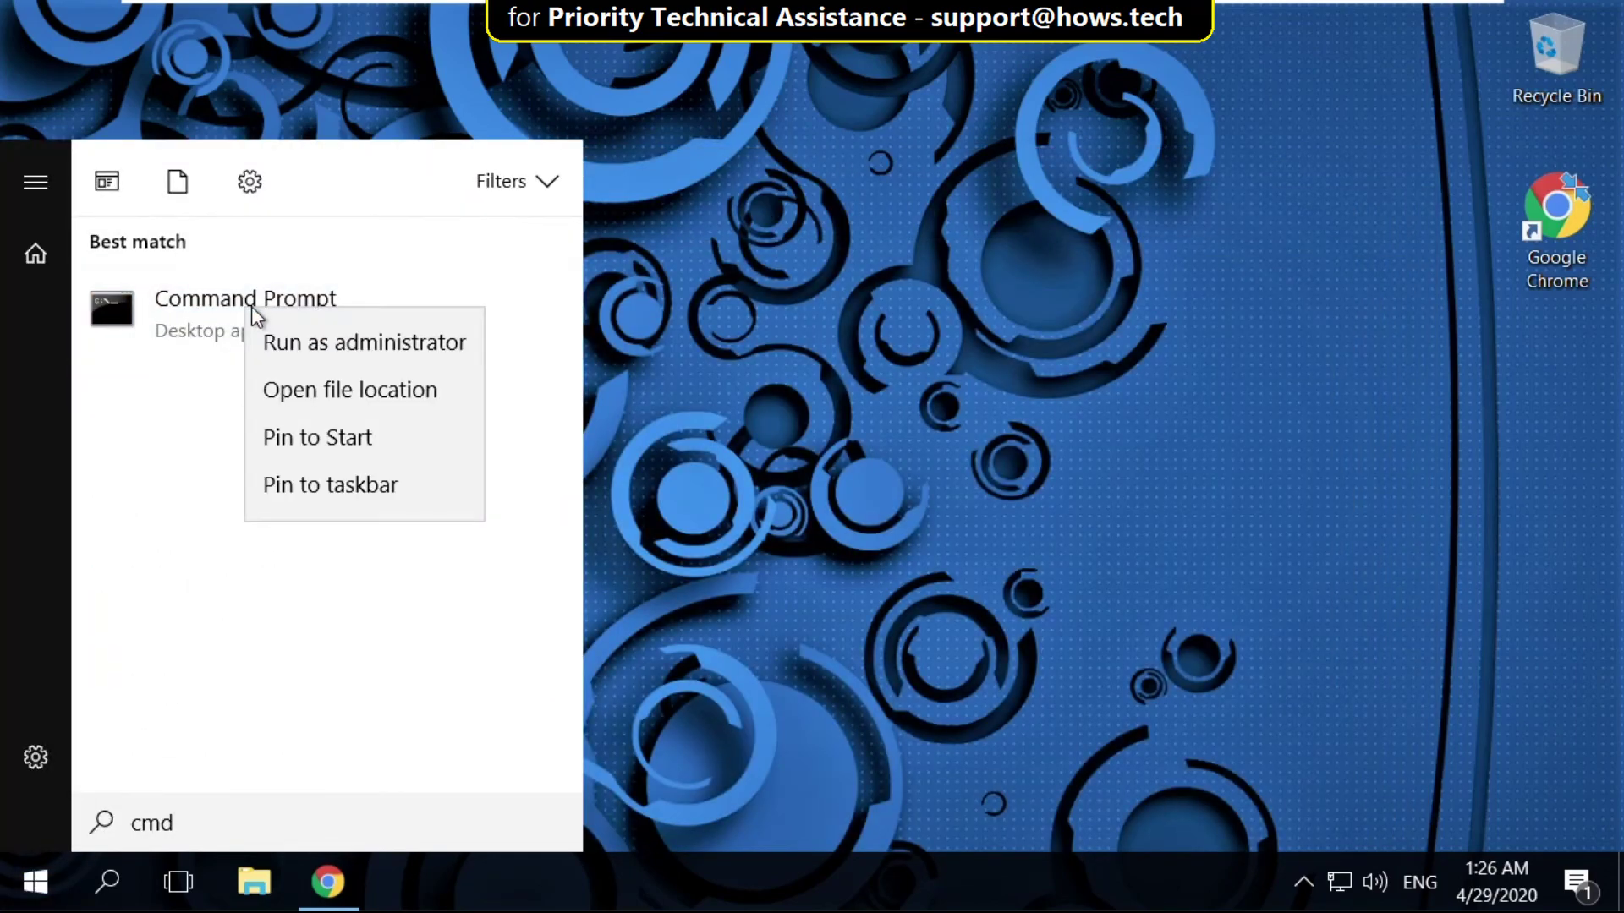
pyautogui.click(292, 343)
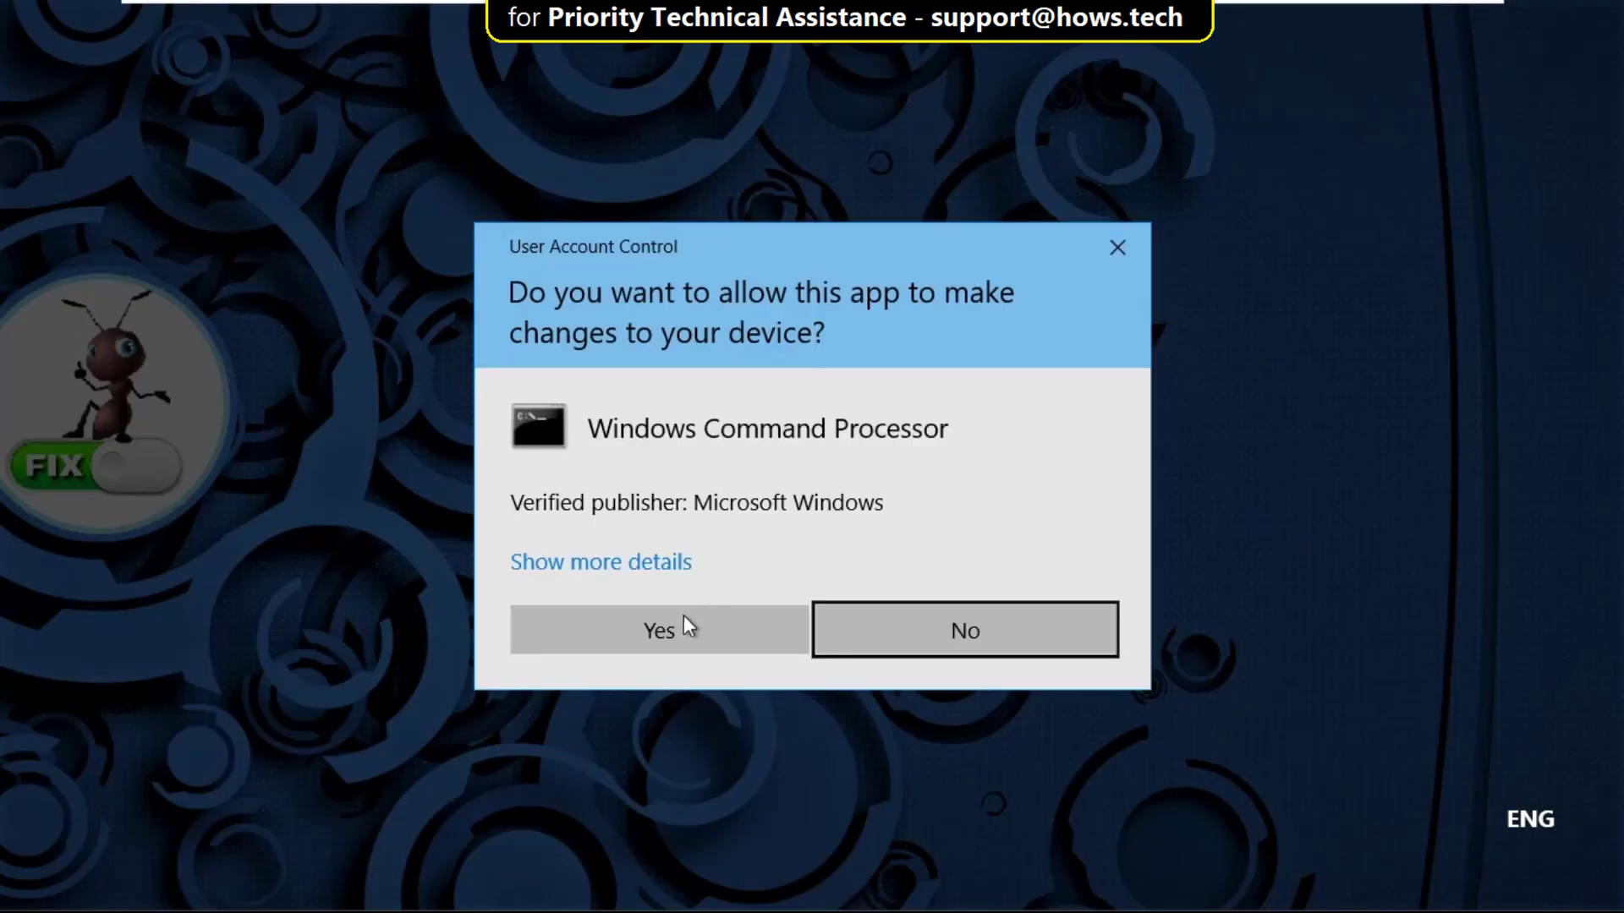
pyautogui.click(688, 626)
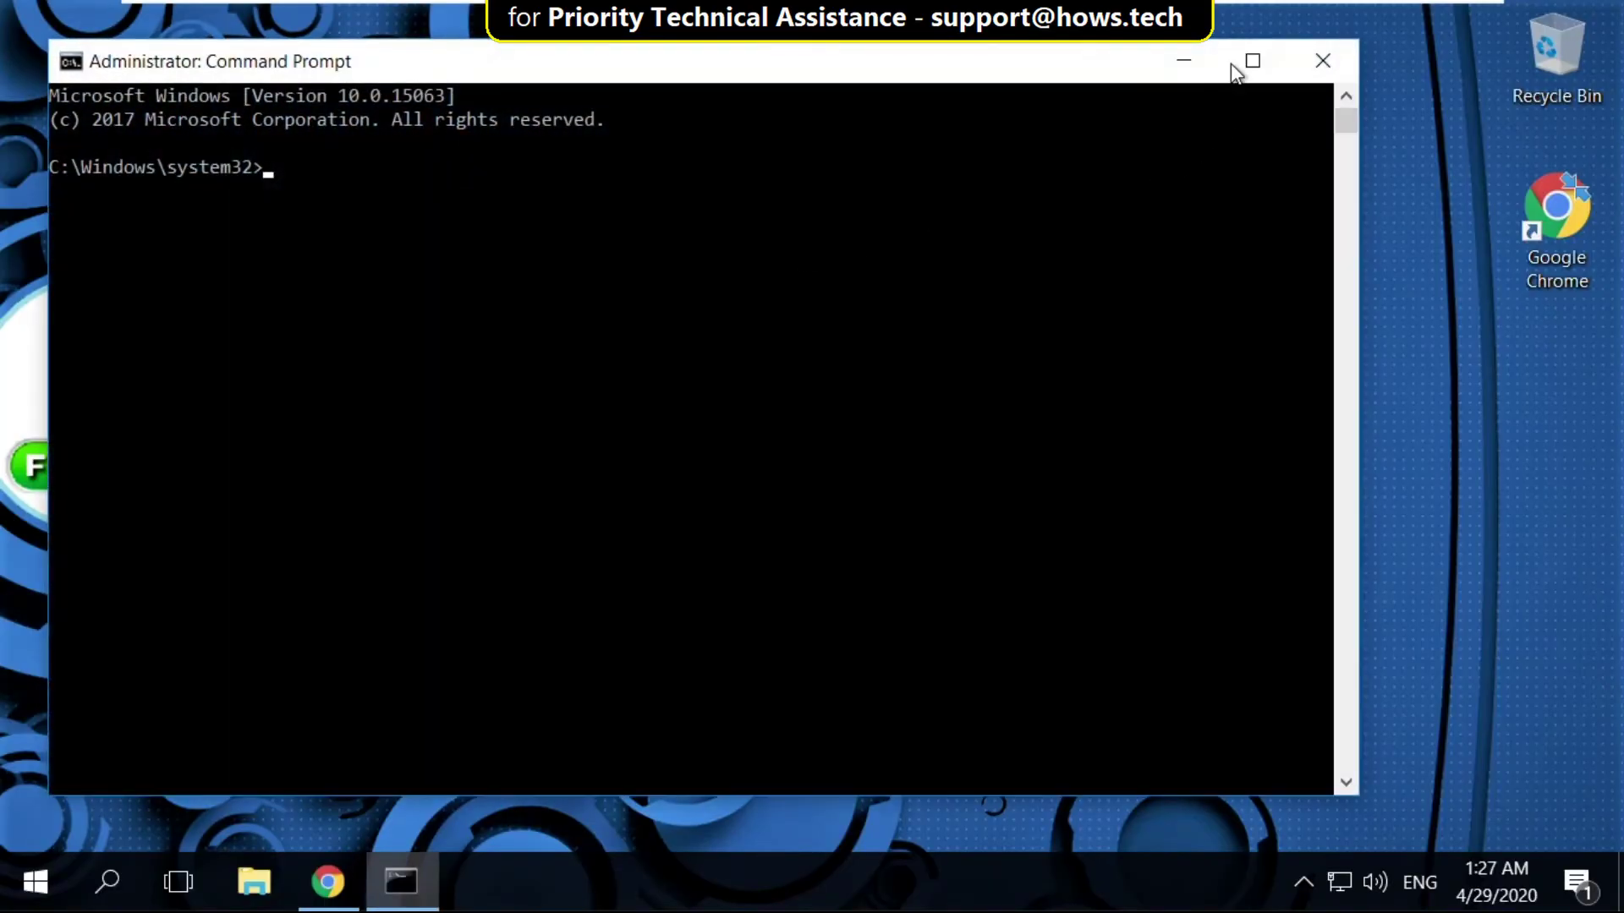
# Maximize the prompt, run 'regsvr32 isdone.dll' and 'regsvr32 unarc.dll', then exit
pyautogui.click(1251, 61)
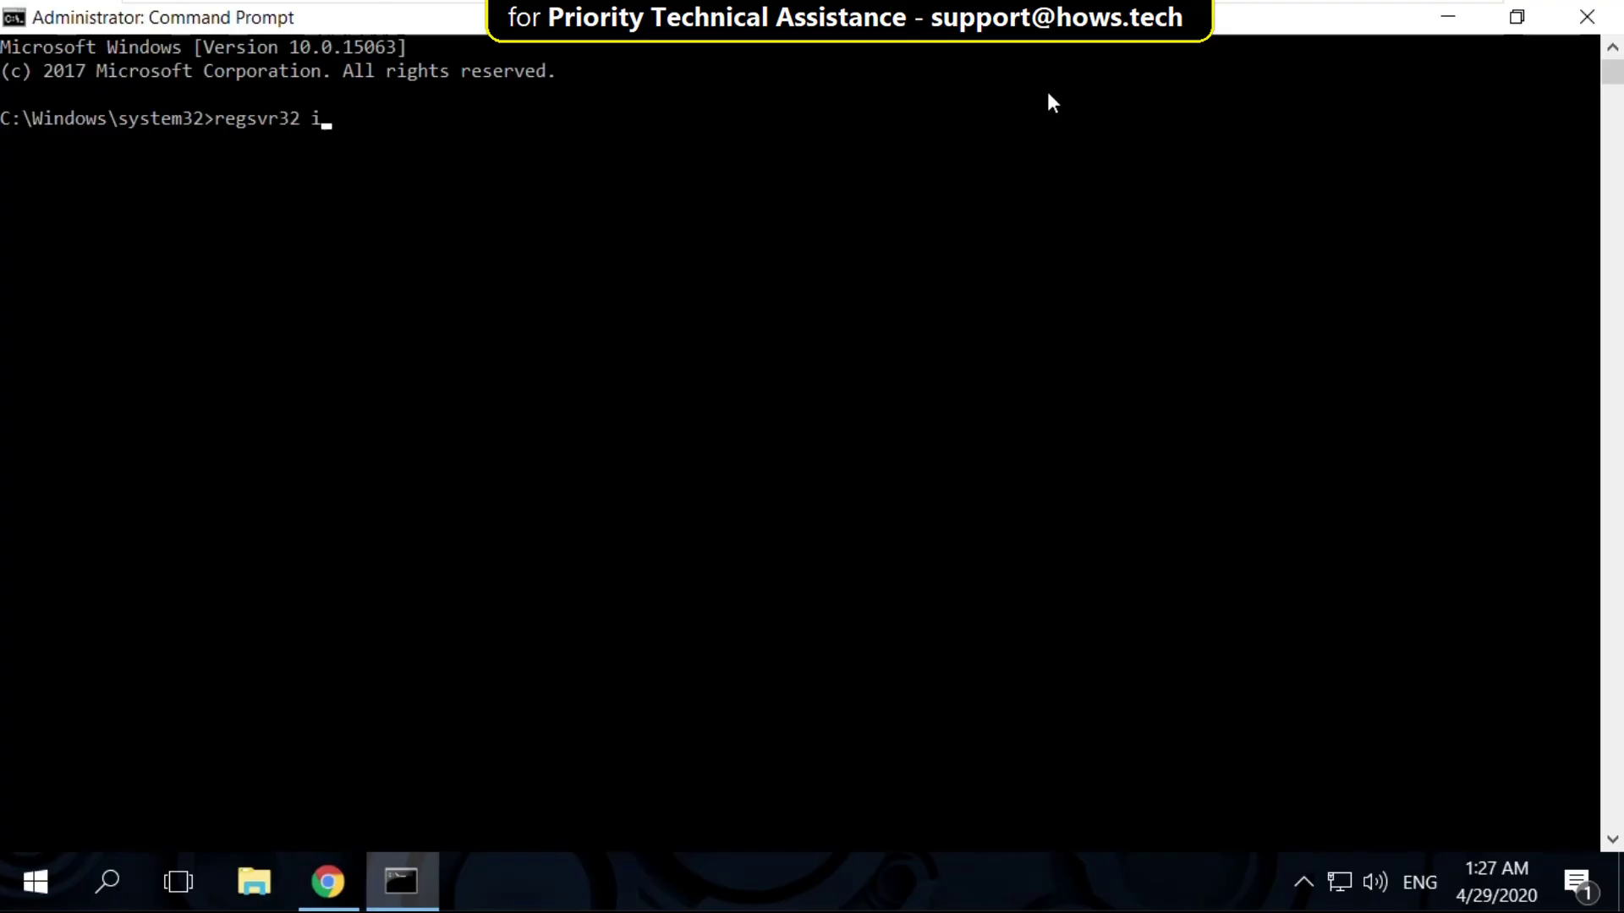
pyautogui.write('regsvr32 isdone.dll')
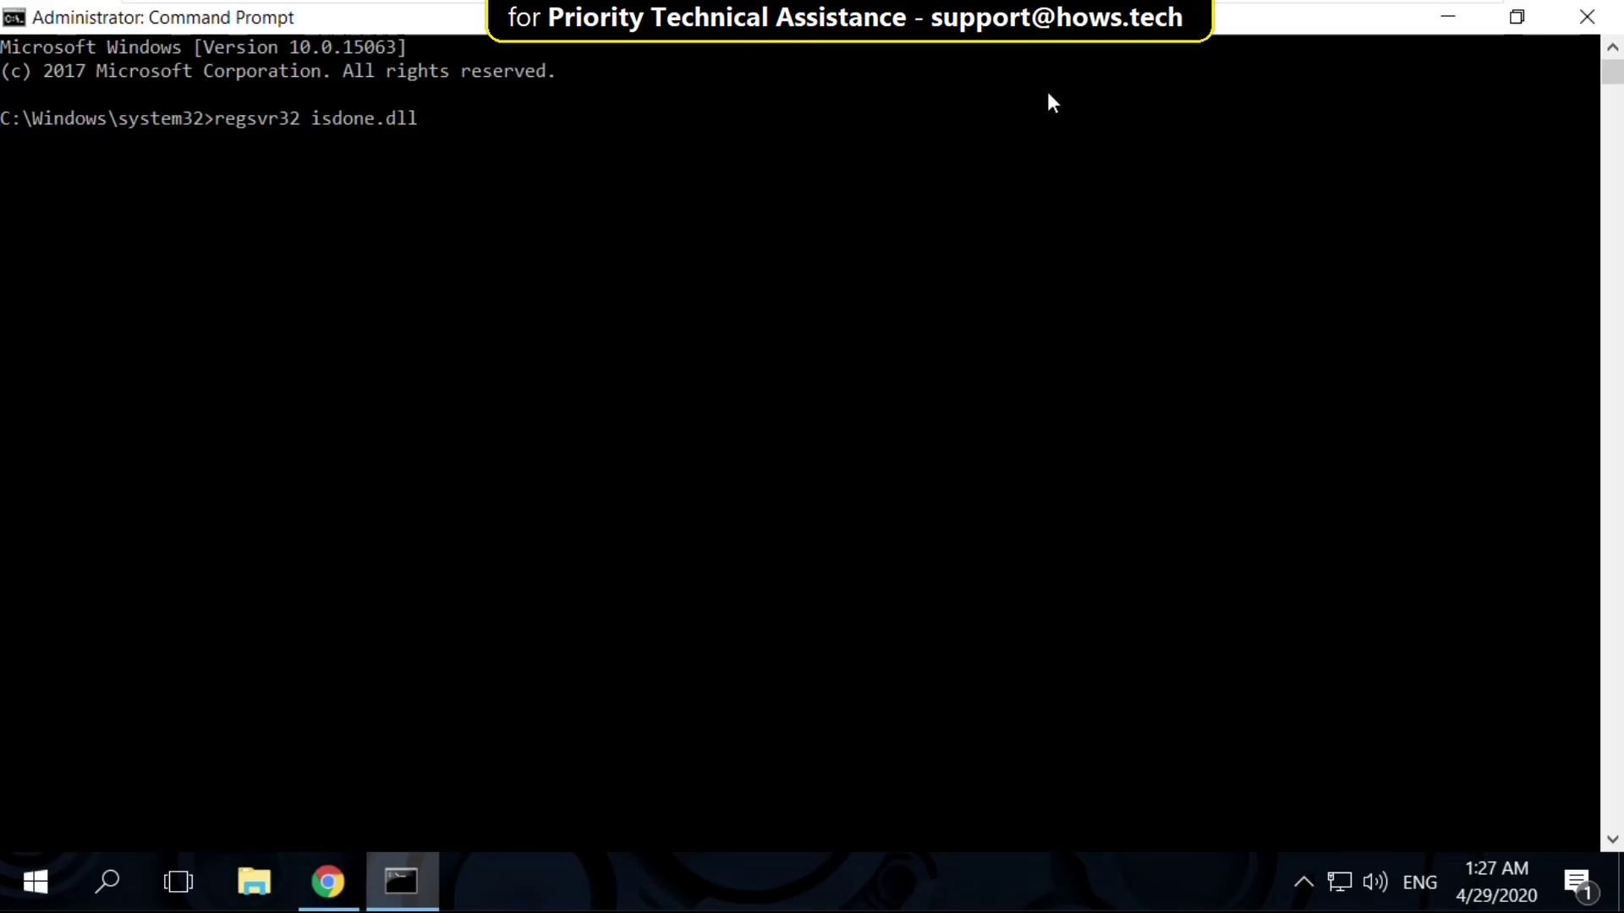
pyautogui.press('Return')
pyautogui.write('regsvr32 unarc.dll')
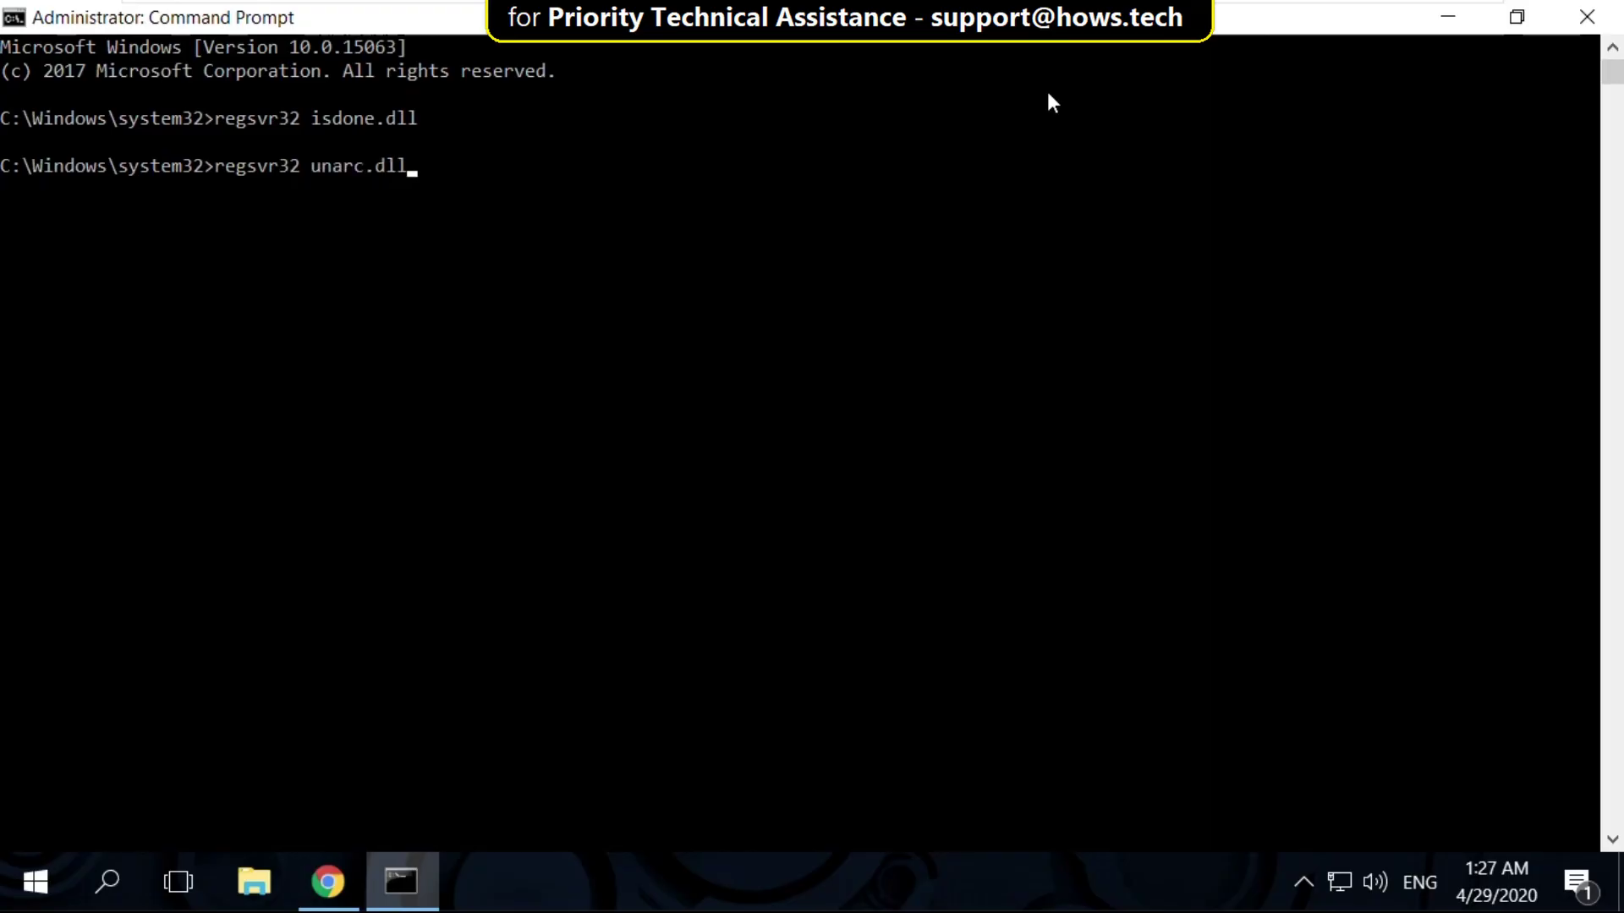
pyautogui.press('Return')
pyautogui.write('exit')
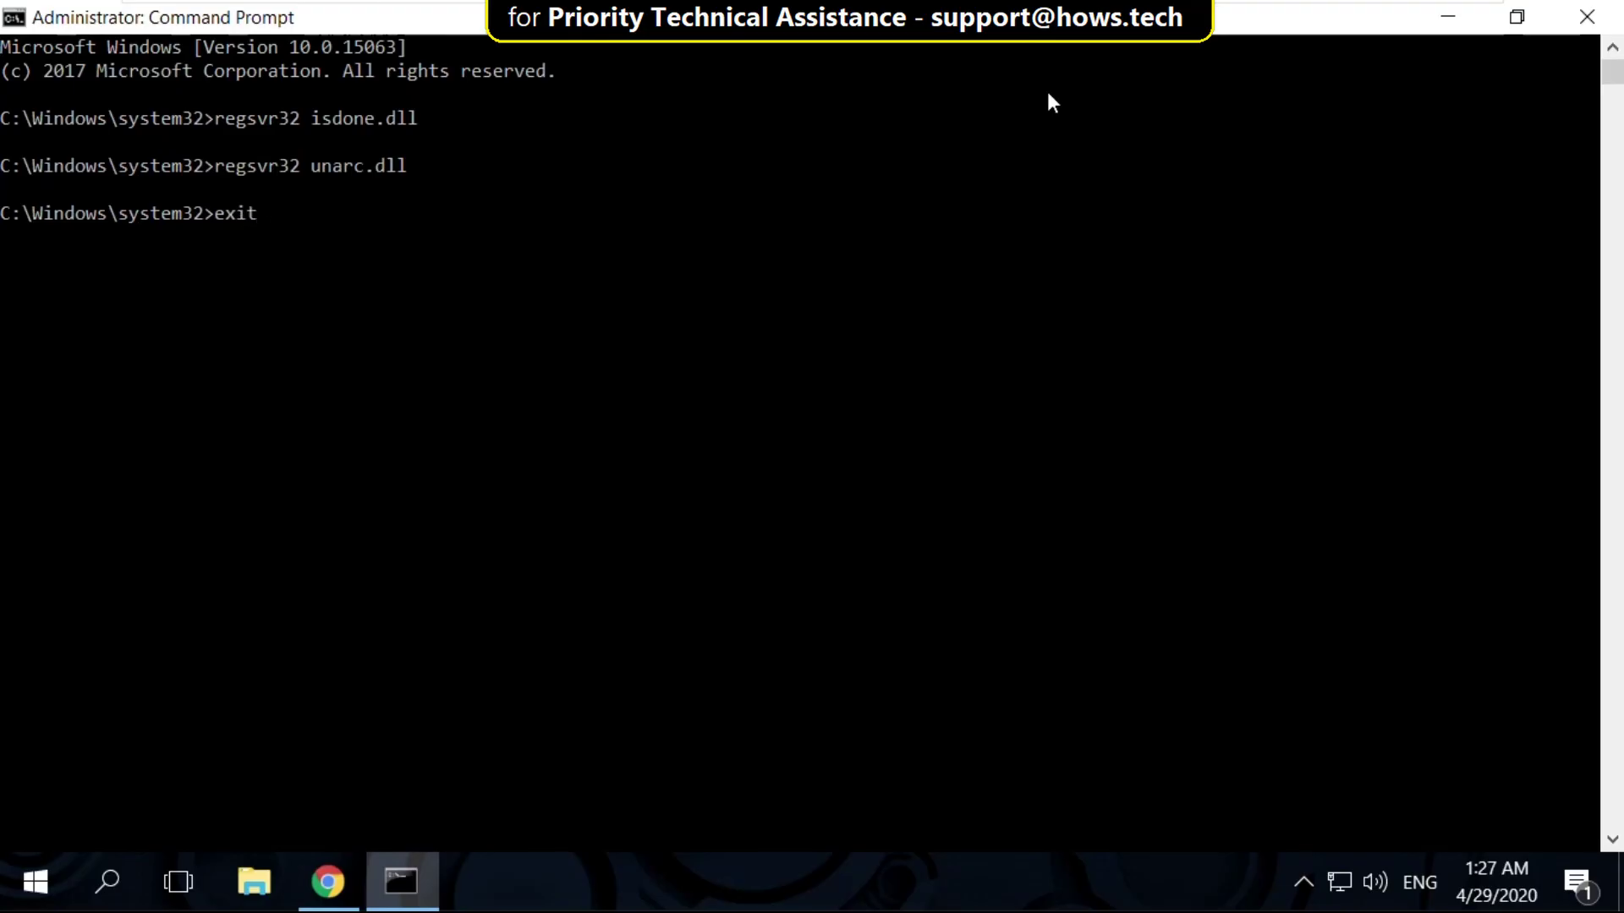
pyautogui.press('Return')
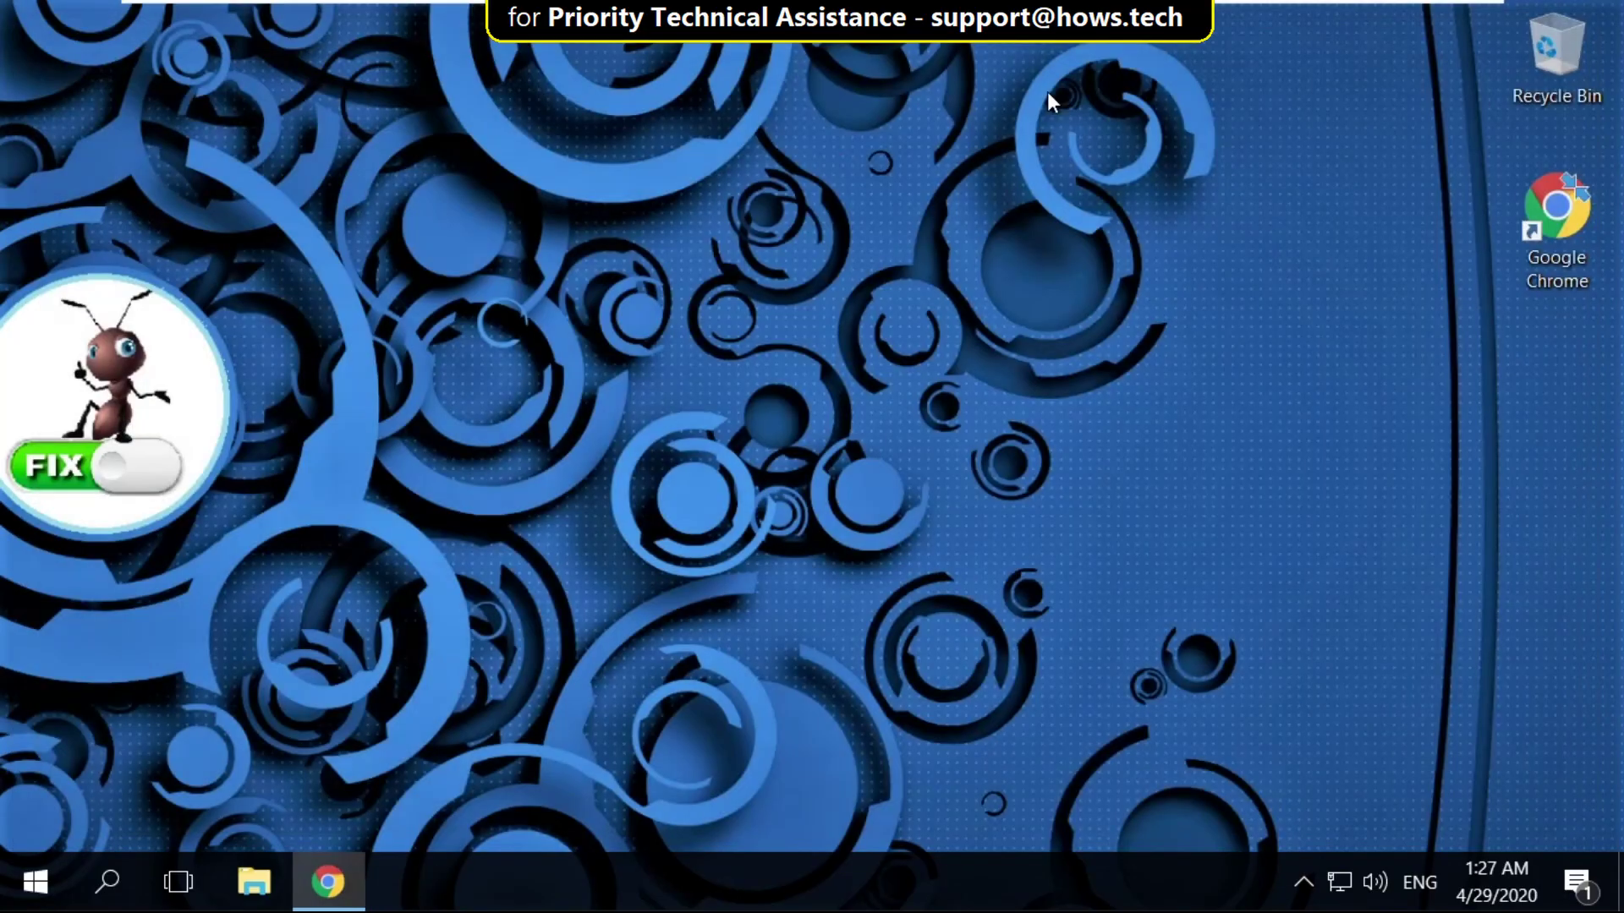